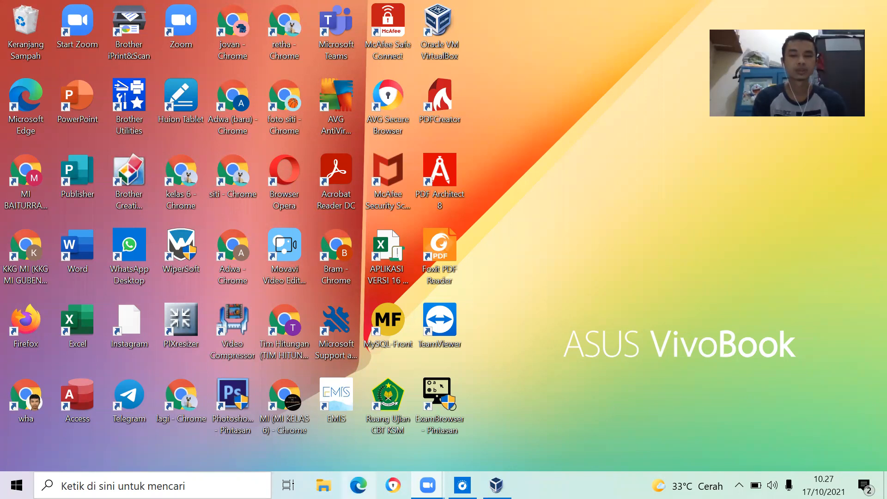
Step: Open the akm folder on the Data (D:) drive in File Explorer
left_click(324, 485)
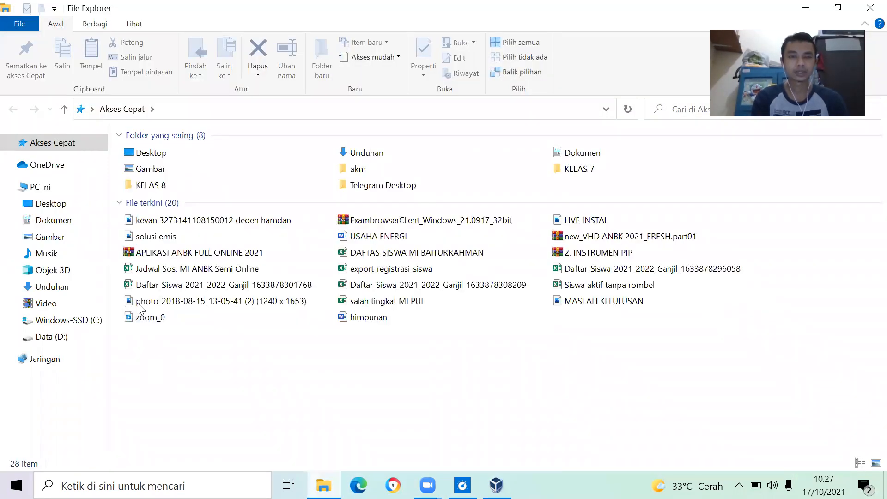
left_click(75, 337)
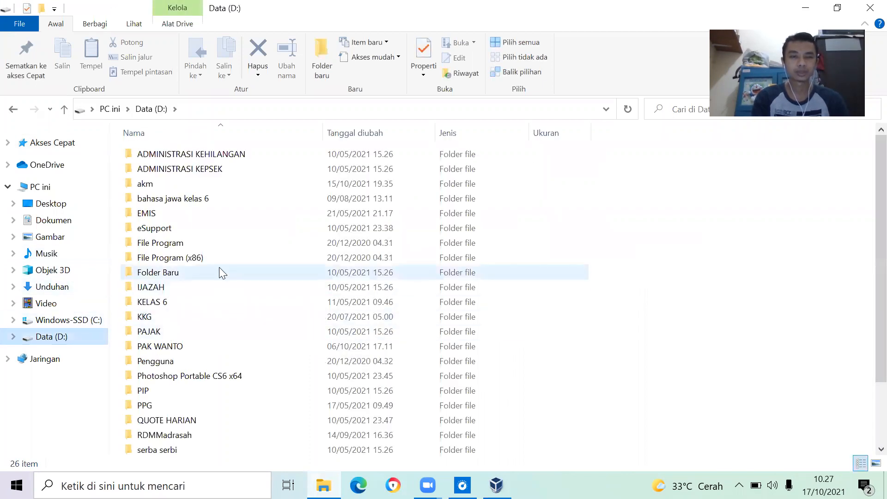
double_click(200, 181)
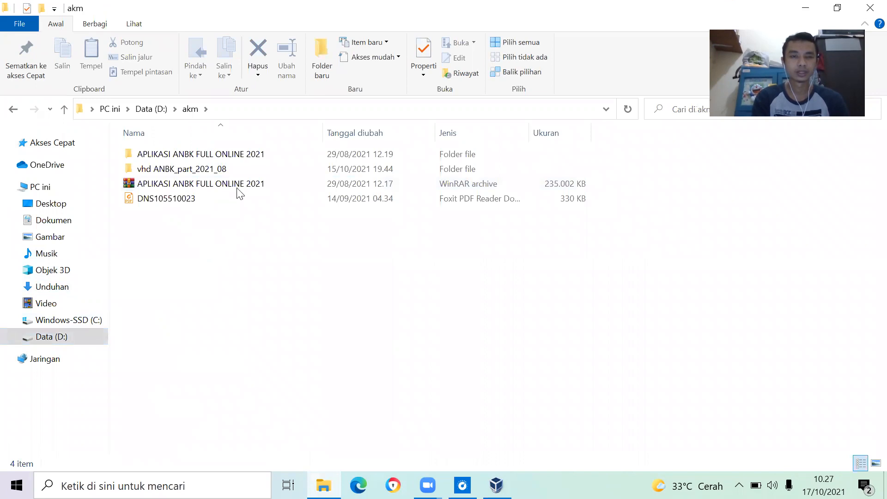
mouse_move(230, 172)
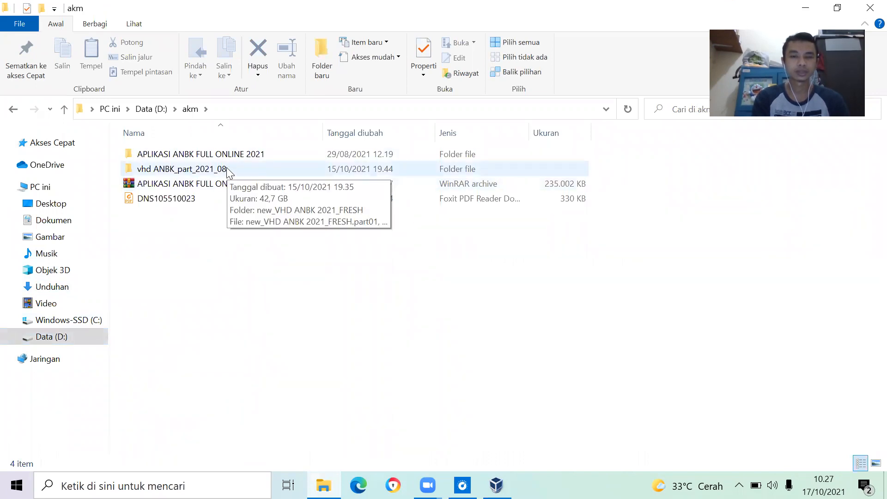
right_click(226, 168)
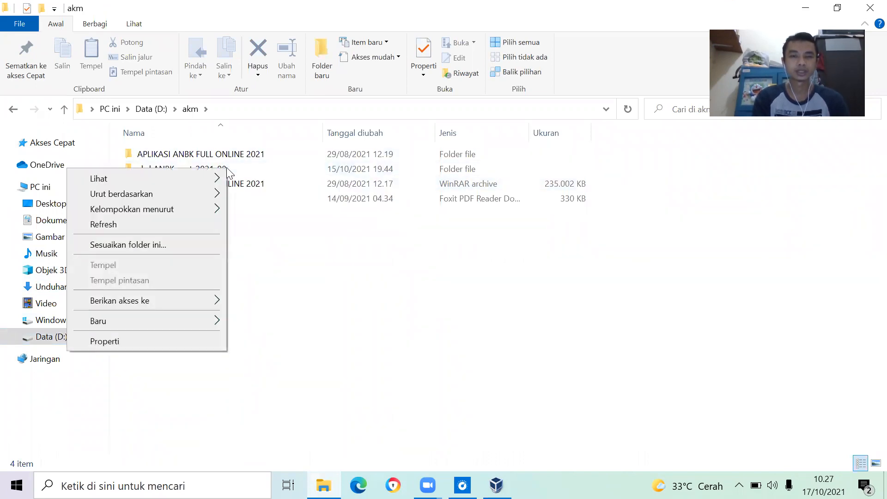
left_click(181, 224)
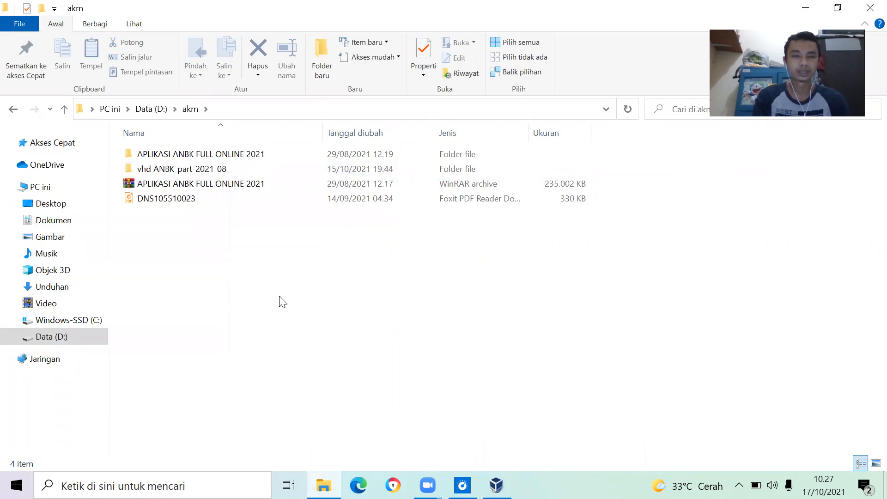
left_click(209, 175)
right_click(209, 174)
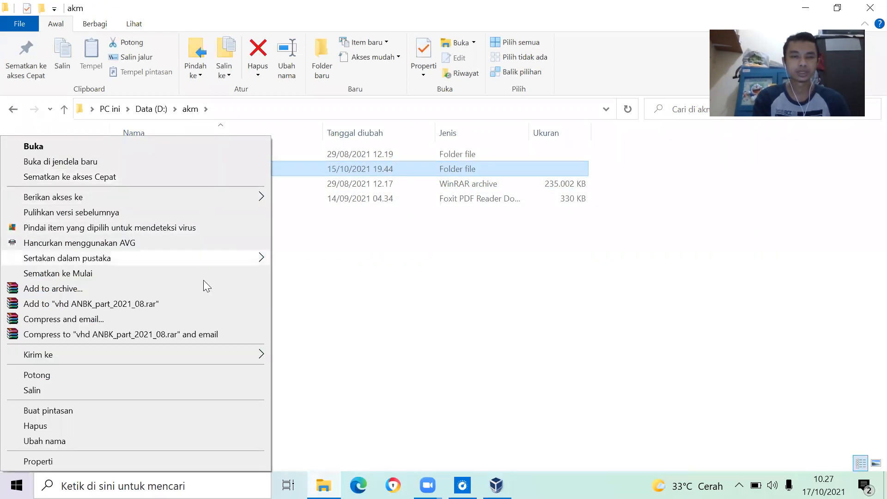
left_click(217, 393)
left_click(69, 320)
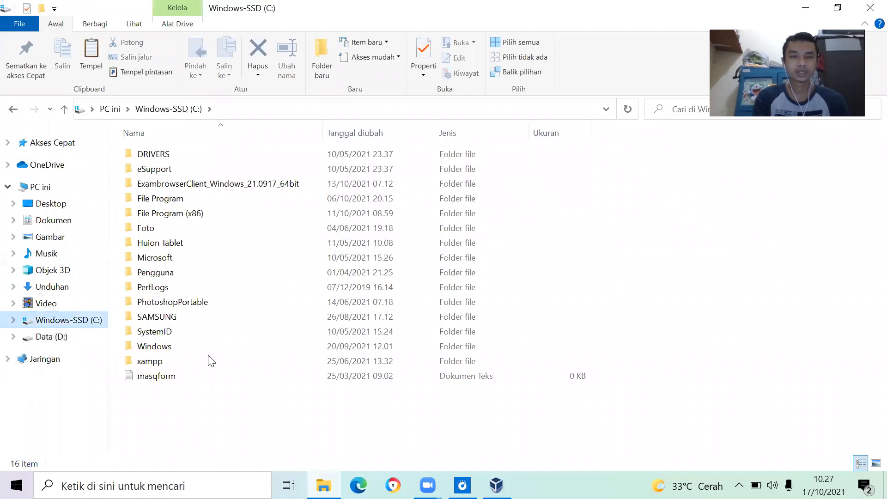
right_click(263, 438)
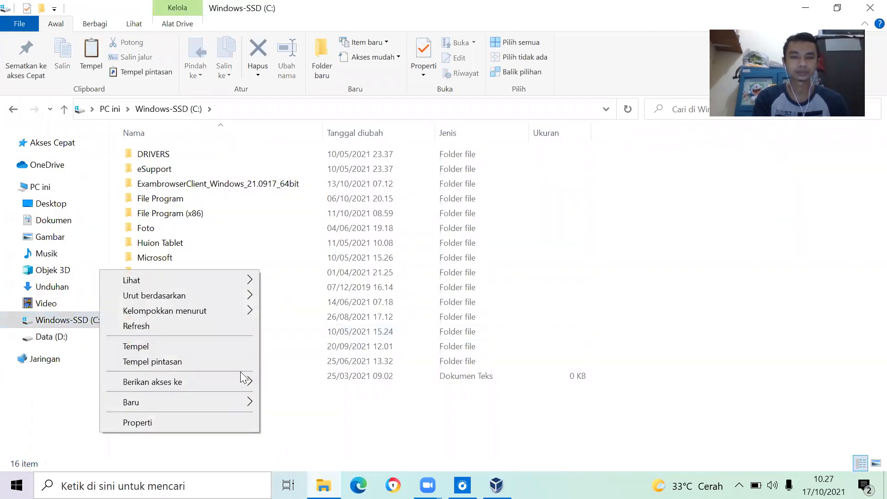
left_click(224, 350)
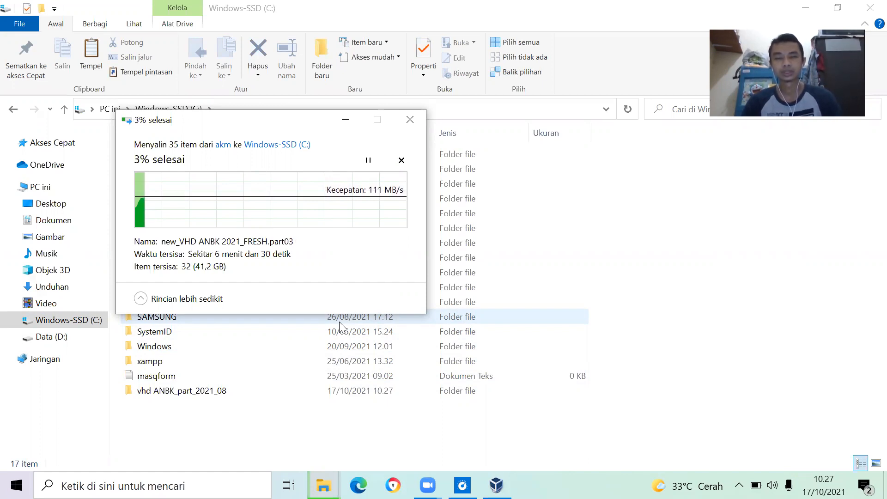
left_click(415, 122)
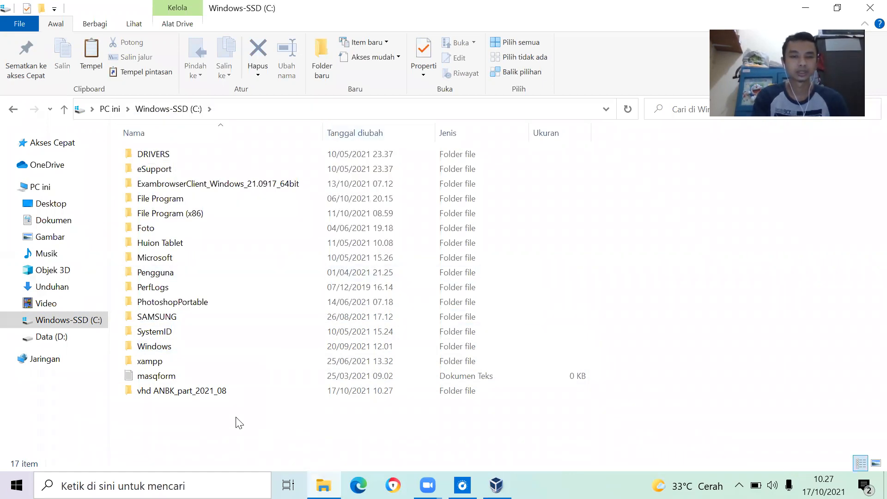
left_click(230, 394)
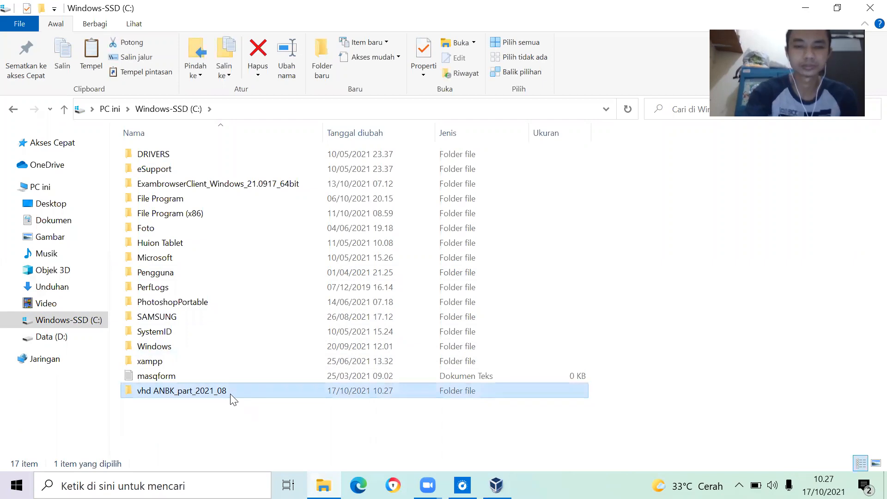
key("Delete")
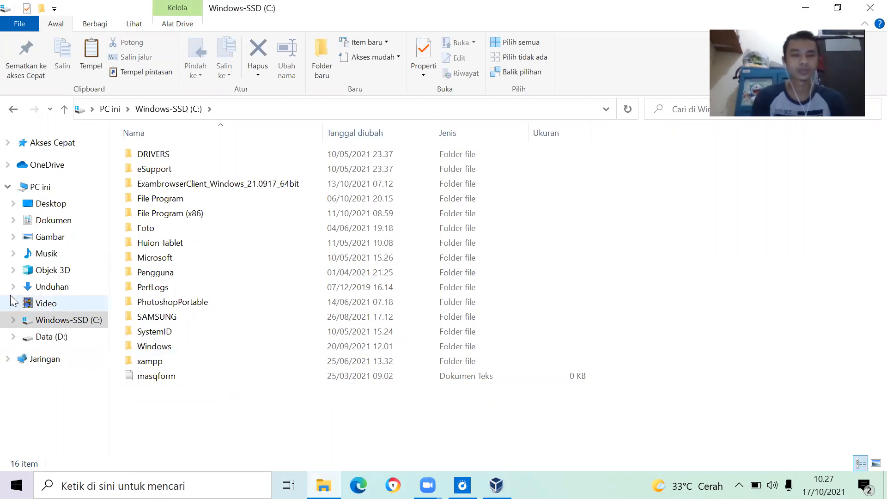
Step: Copy the new_VHD ANBK 2021_FRESH virtual hard disk file from D:\akm\vhd ANBK_part_2021_08\new_VHD ANBK 2021_FRESH
left_click(47, 337)
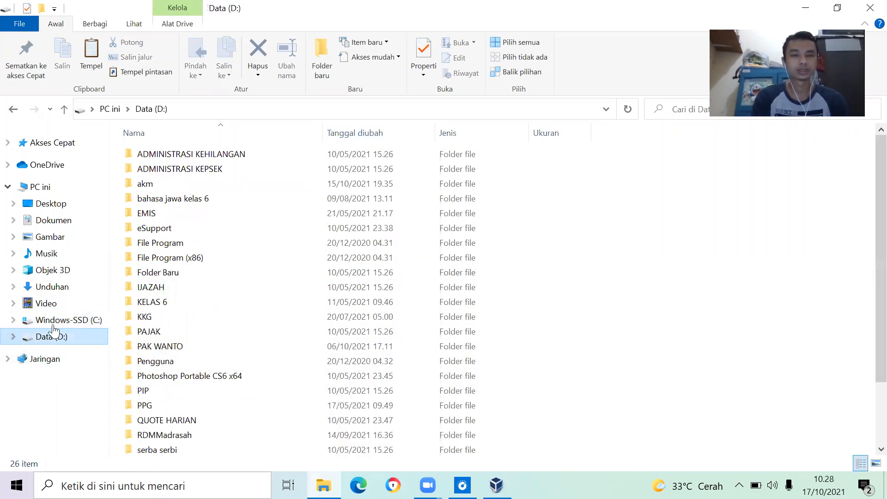
double_click(163, 181)
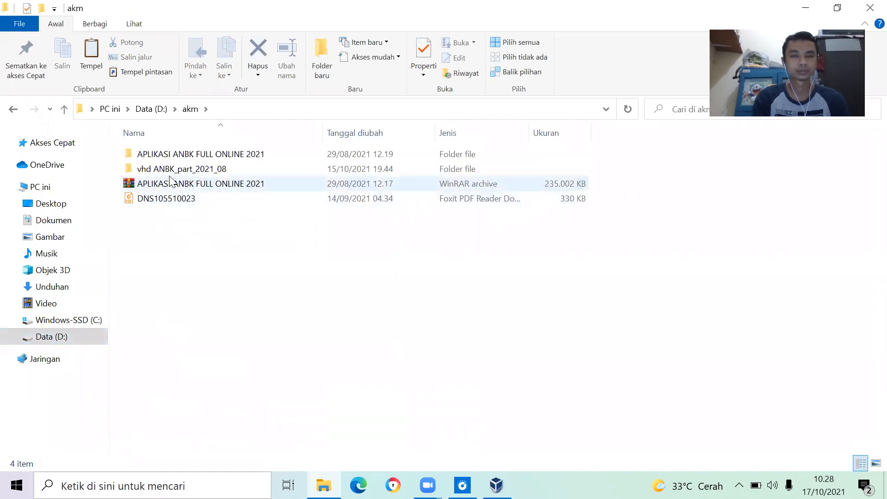
left_click(175, 169)
double_click(176, 169)
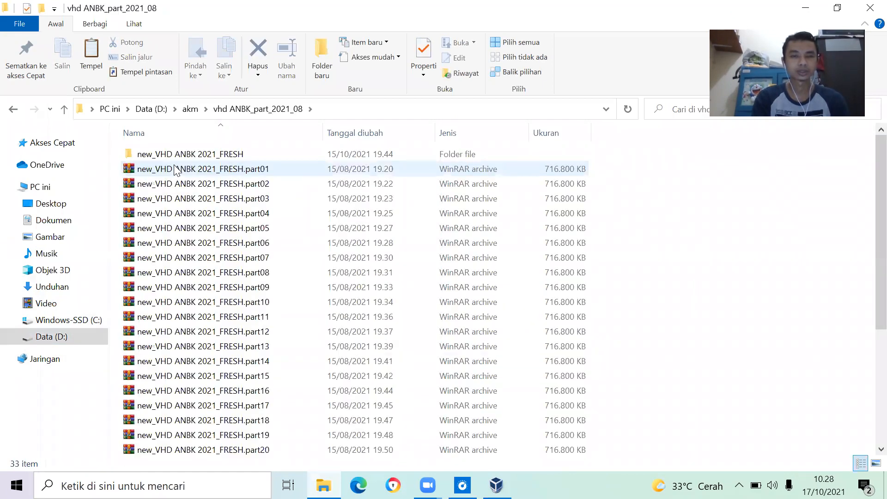
left_click(195, 155)
double_click(196, 157)
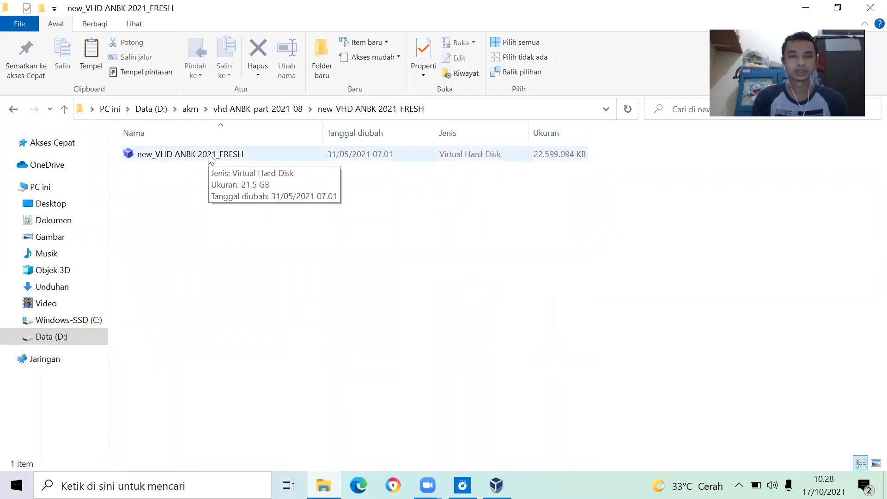
left_click(210, 159)
right_click(211, 159)
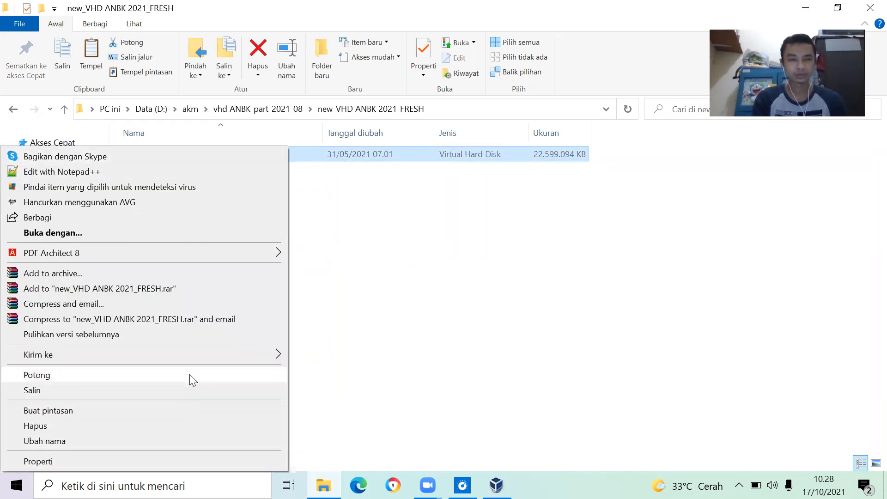
left_click(194, 387)
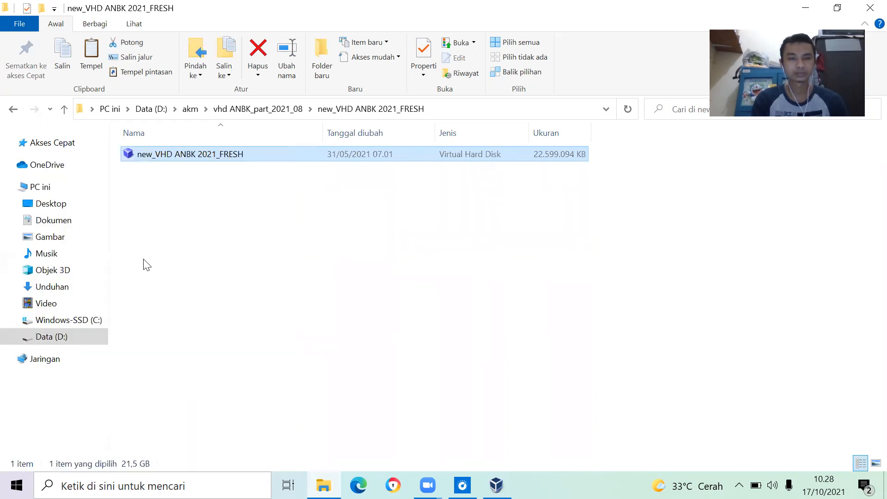
Step: Create a folder named "vhd untuk simulasi" on the Windows-SSD (C:) drive
left_click(70, 320)
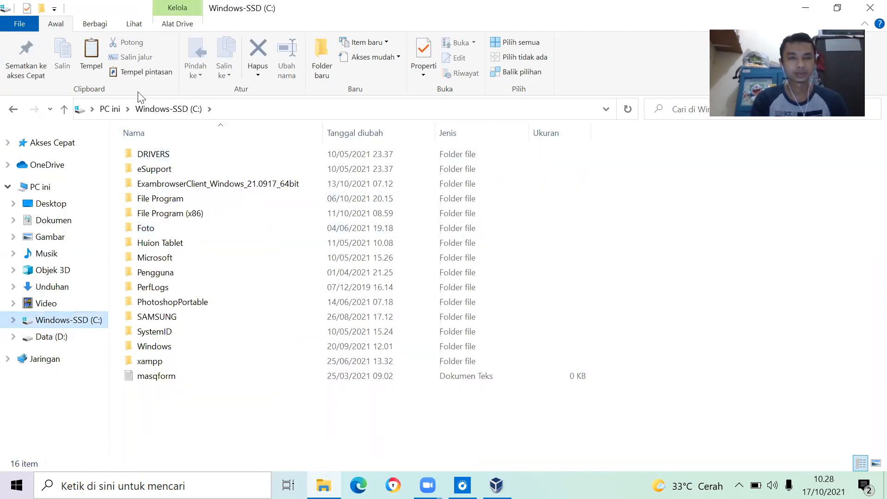
left_click(320, 52)
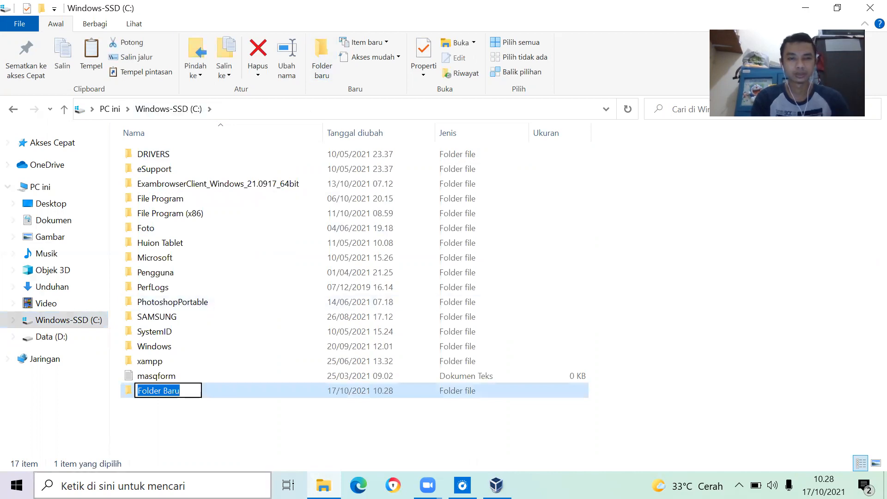
type("vhd ")
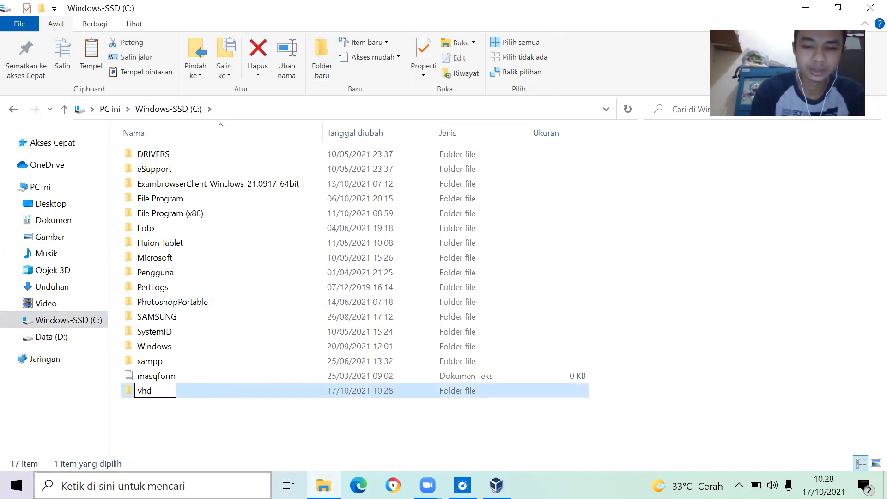
type("untuk ")
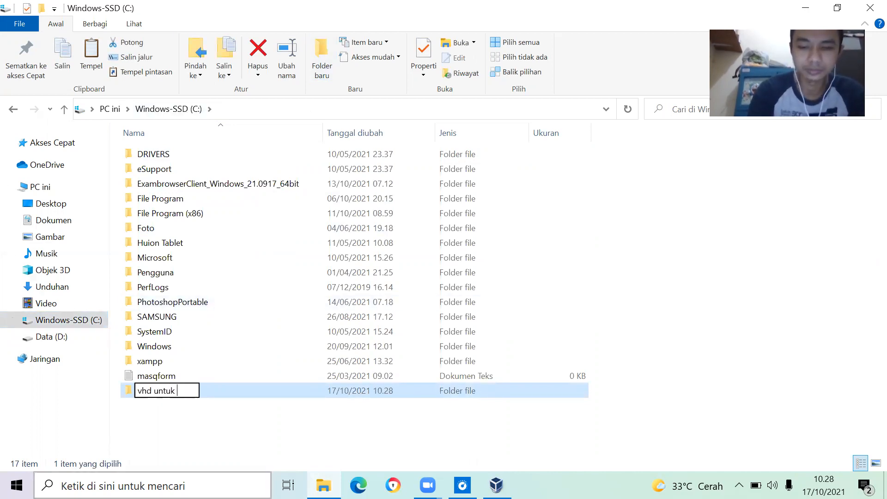
type("simulasi")
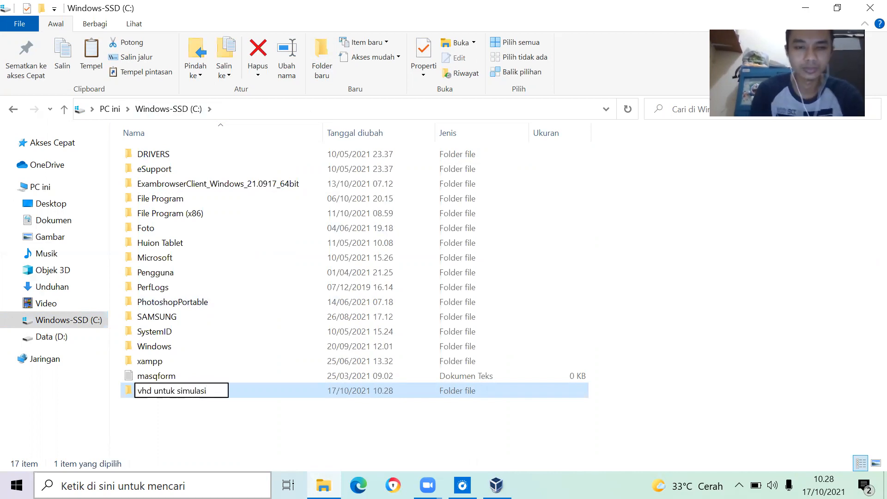
Step: Paste the copied virtual hard disk file into the "vhd untuk simulasi" folder and minimize the copy progress window
double_click(267, 392)
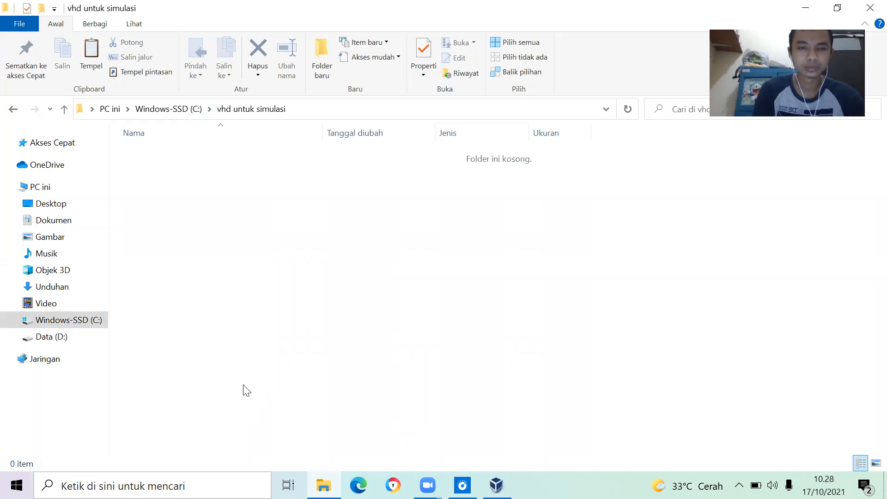
key("ctrl+v")
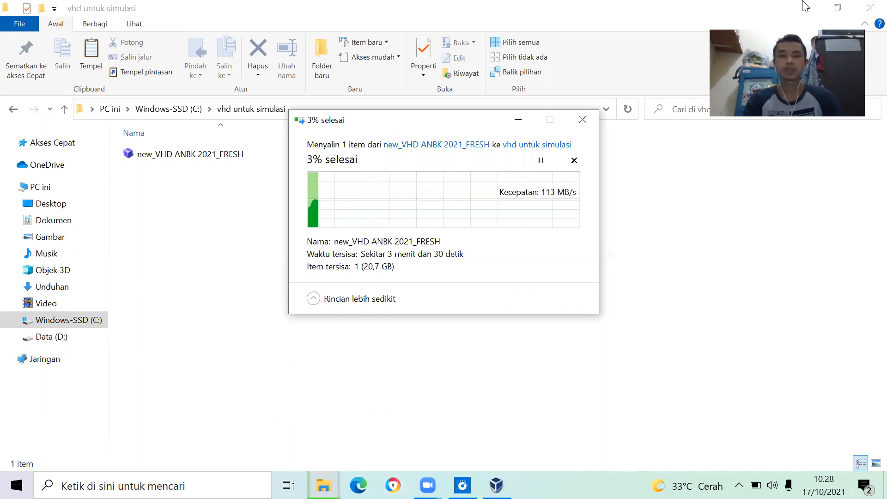
left_click(526, 119)
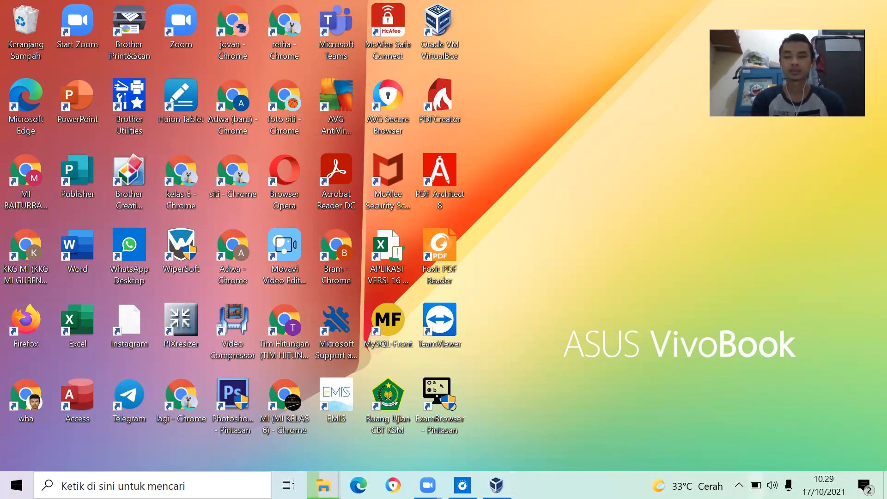
Step: Open the Network Connections adapter list from the Windows network and internet settings and keep it in front
left_click(739, 486)
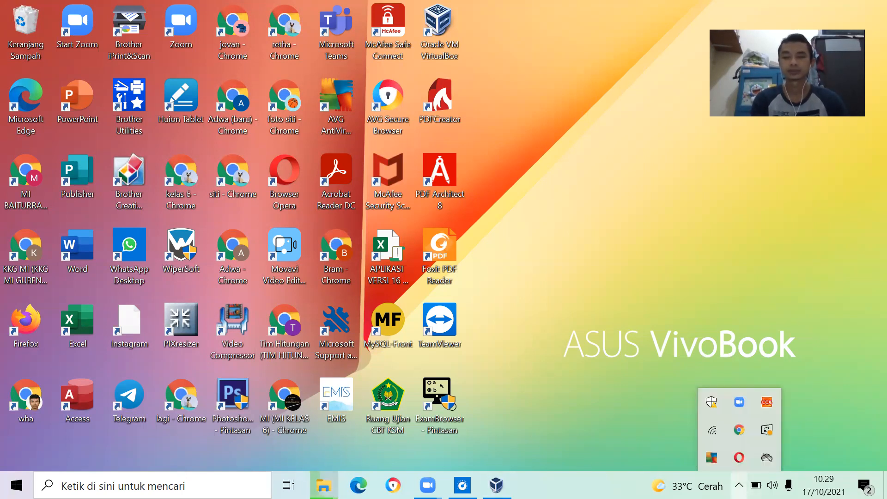
left_click(709, 440)
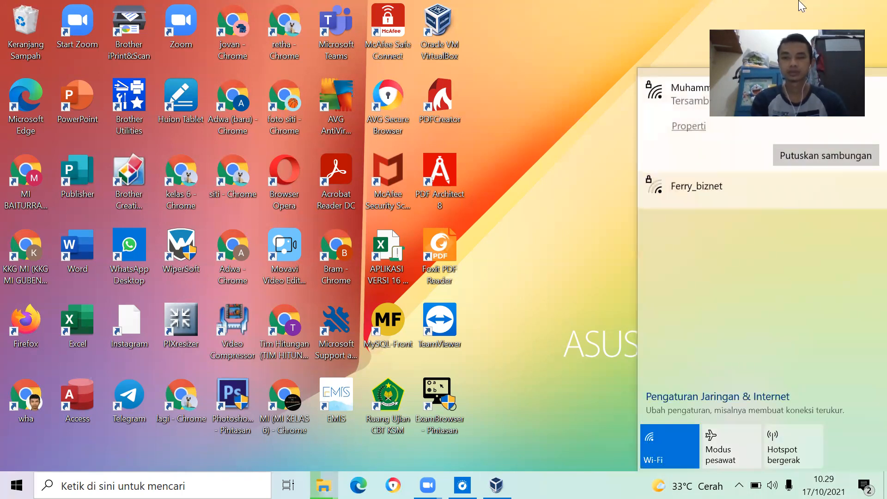
left_click(722, 397)
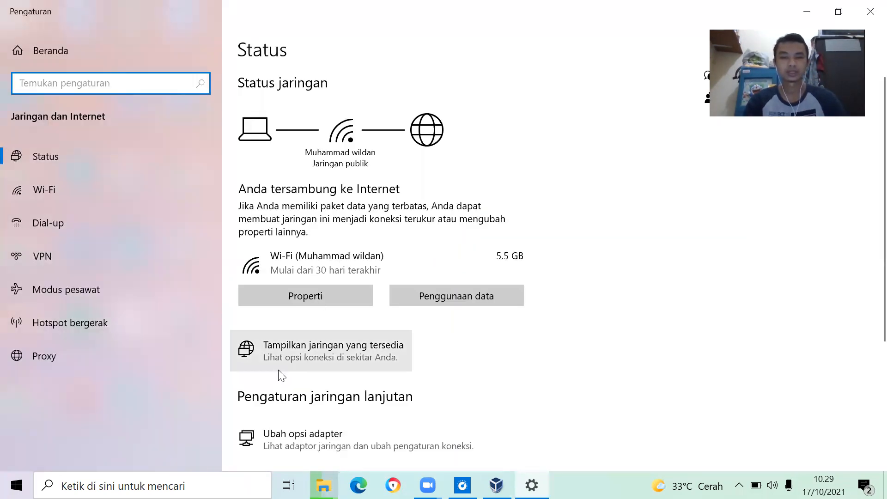
left_click(303, 439)
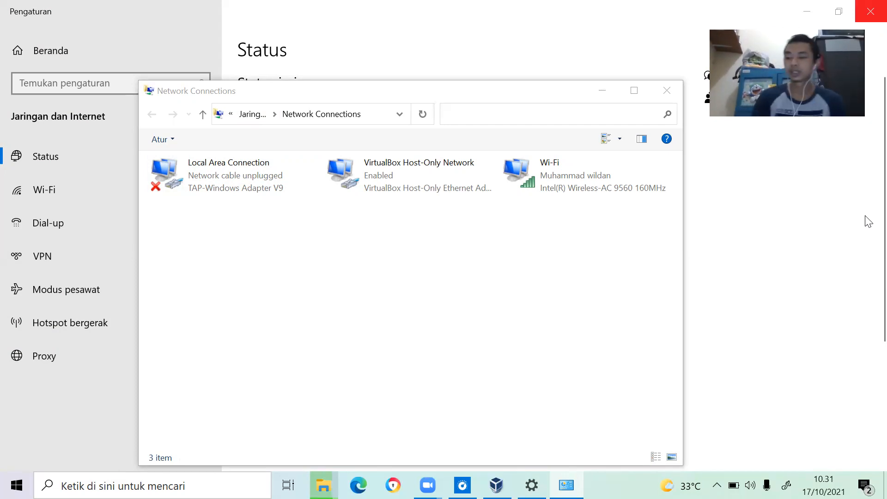
left_click(869, 221)
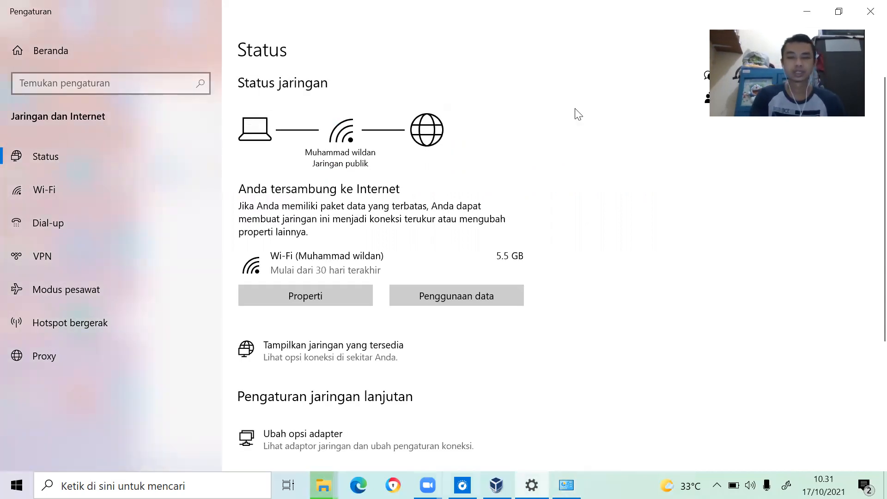
left_click(567, 485)
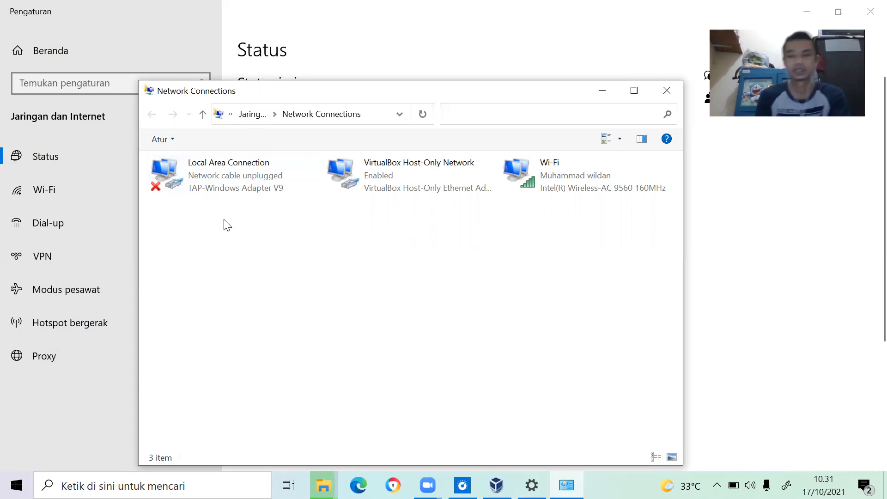
Step: Capture a snip of the whole Network Connections window with Snipping Tool and maximize the Snipping Tool window
left_click(125, 476)
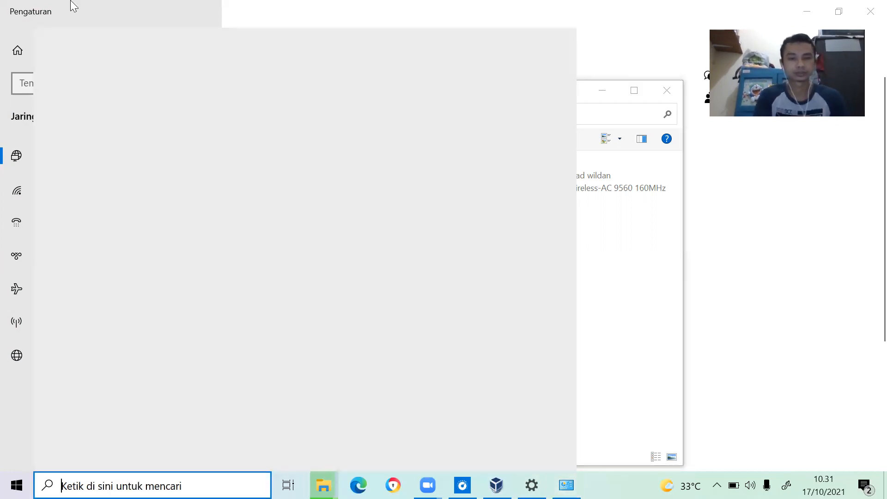
type("snip")
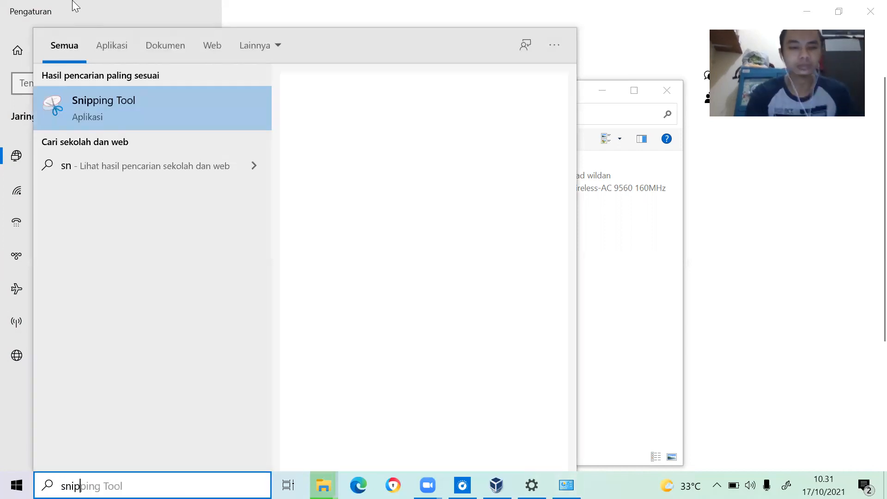
key("Return")
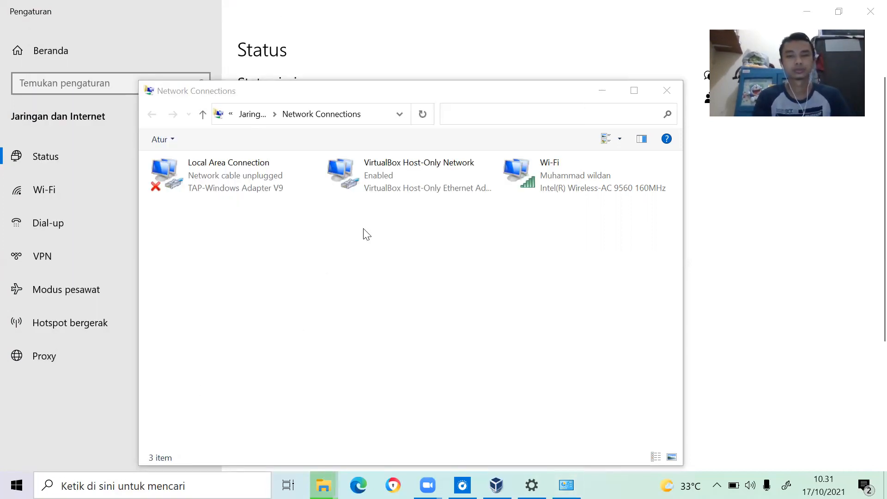
left_click(613, 143)
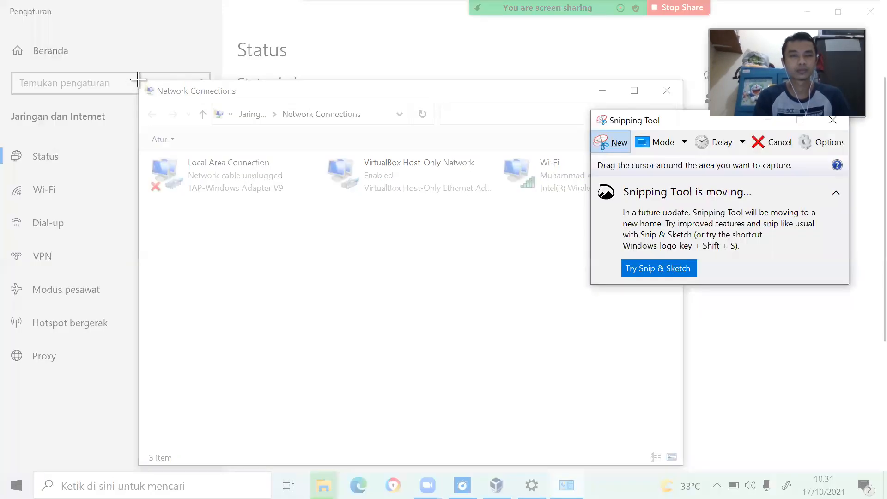
left_click_drag(139, 80, 684, 463)
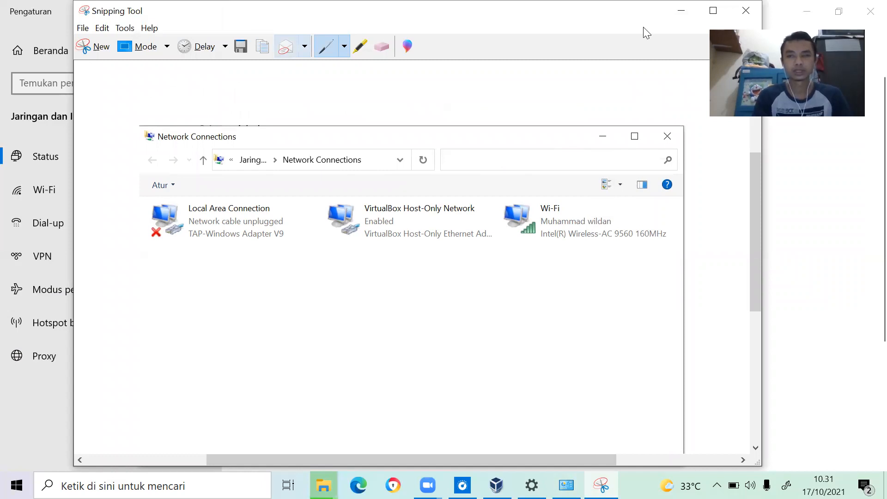
left_click(714, 10)
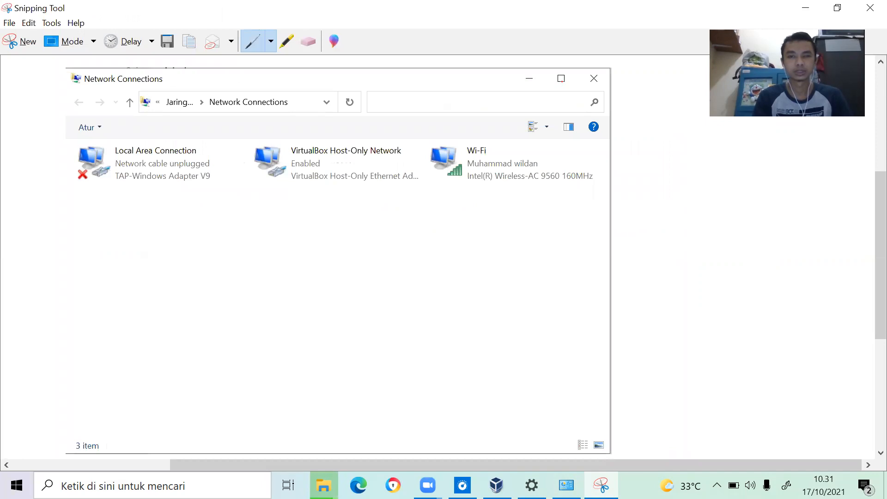
Step: Open Paint, paste the Network Connections snip onto the blank canvas and maximize the Paint window
key("alt+Tab")
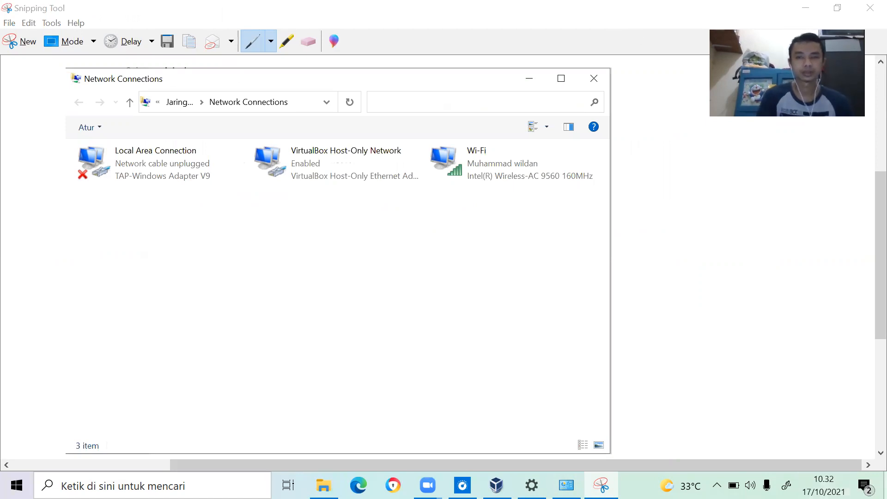
right_click(596, 416)
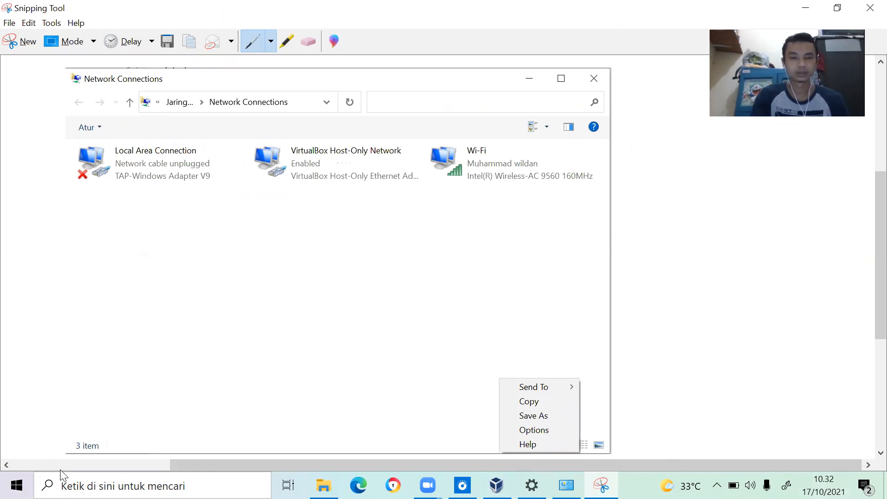
left_click(122, 486)
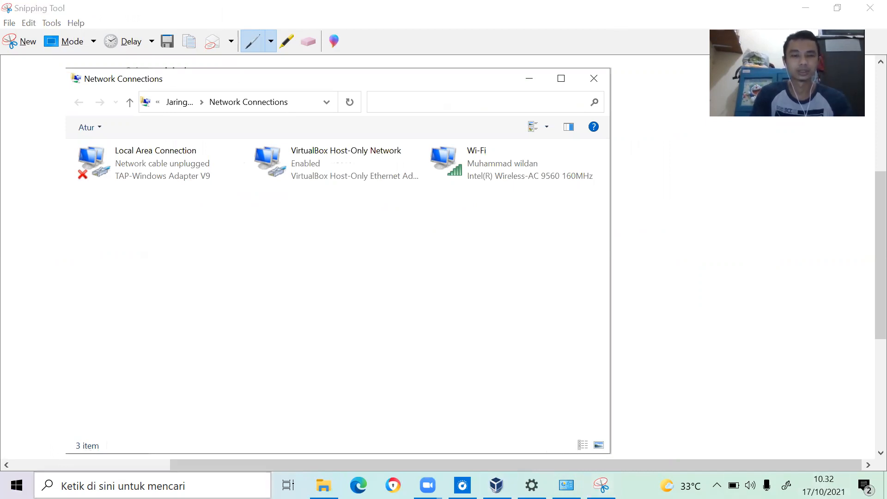
type("pain")
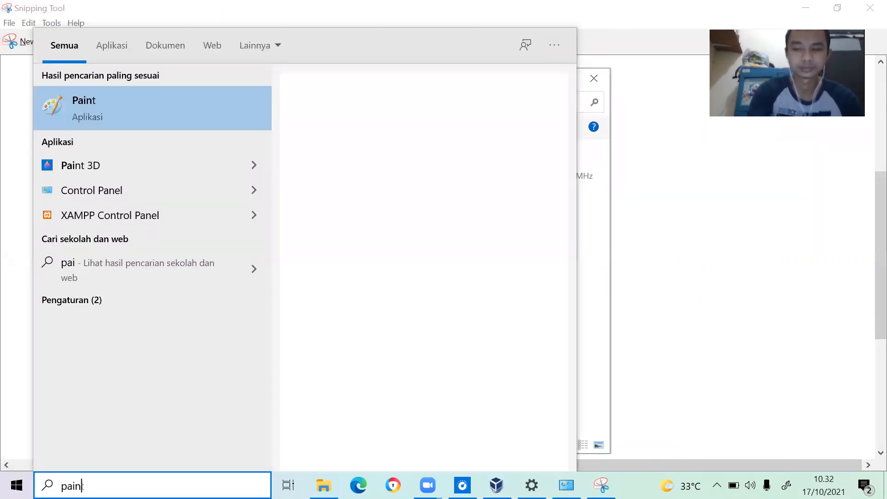
key("Return")
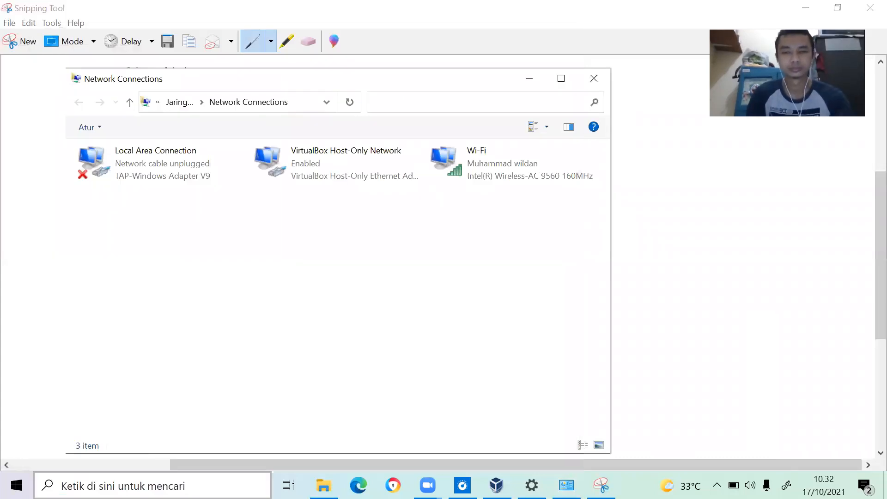
key("ctrl+v")
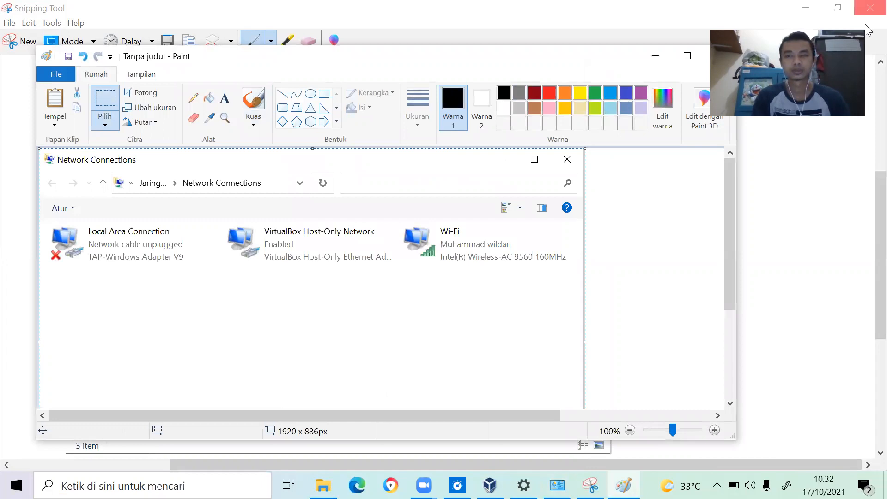
left_click(689, 56)
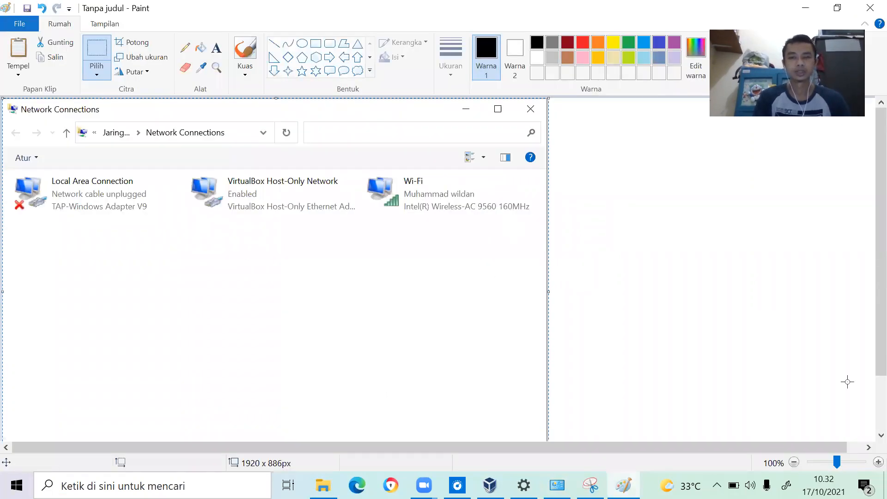
Step: Duplicate the Local Area Connection entry directly below the original and erase the "Network cable unplugged" line from the copy
left_click(456, 287)
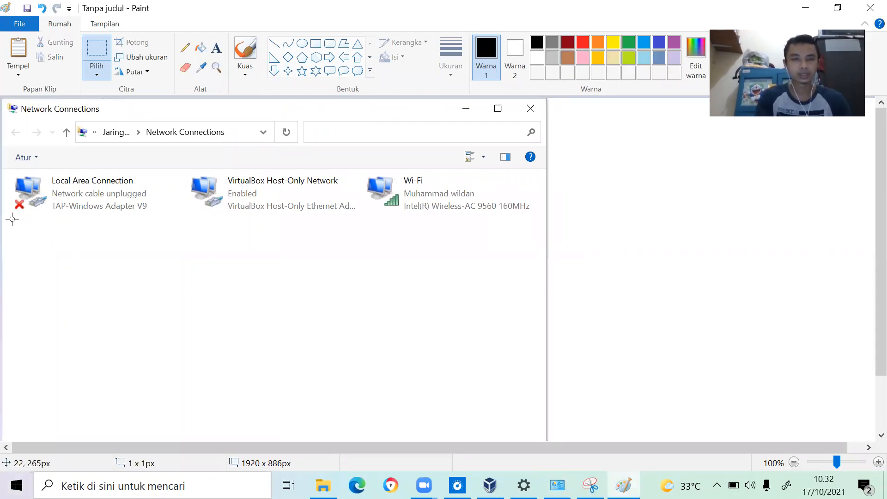
left_click_drag(11, 224, 160, 166)
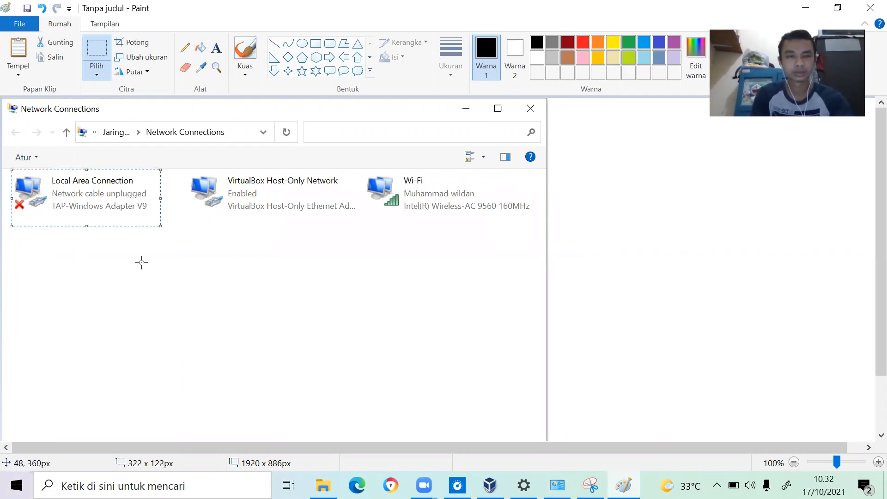
left_click(255, 266)
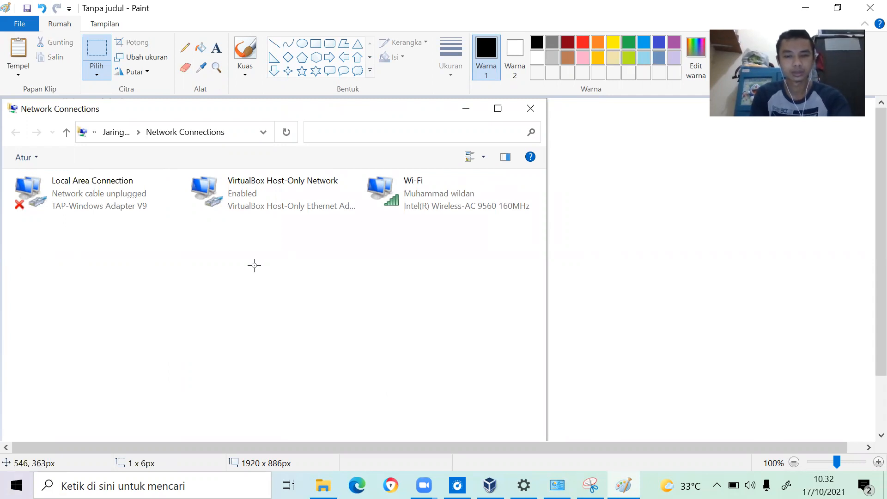
key("ctrl+v")
left_click_drag(51, 121, 66, 261)
left_click(308, 231)
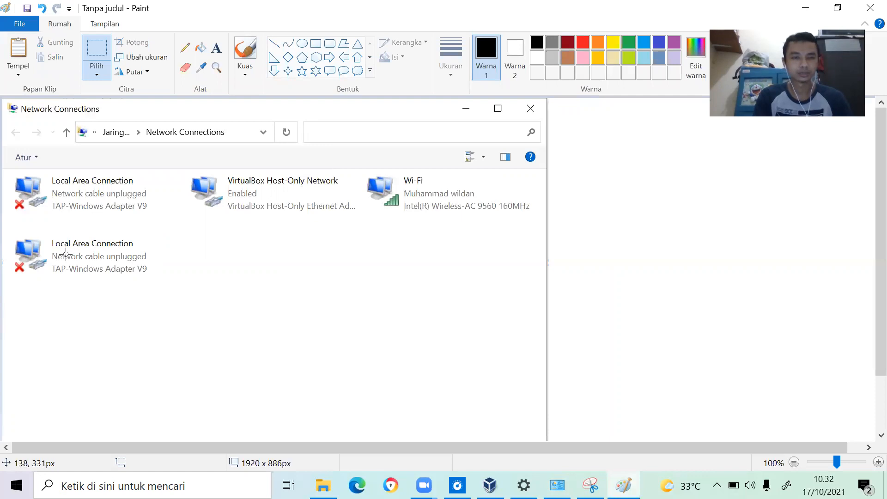
left_click_drag(48, 251, 150, 262)
key("Delete")
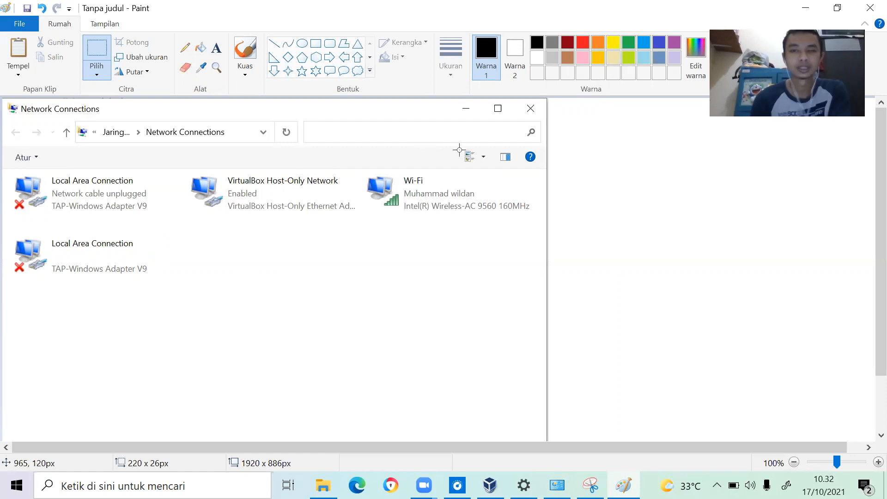
Step: Handwrite "Internet" in red with the Pencil tool above the original Local Area Connection entry
left_click(201, 48)
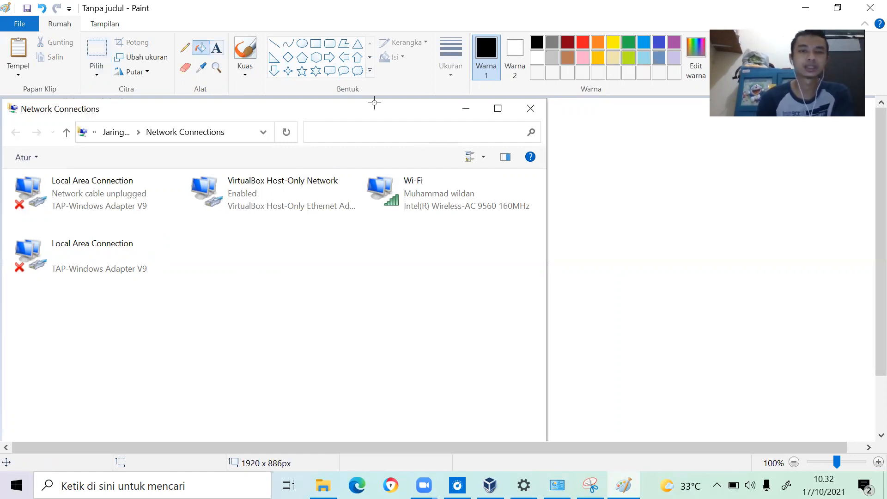
left_click(185, 47)
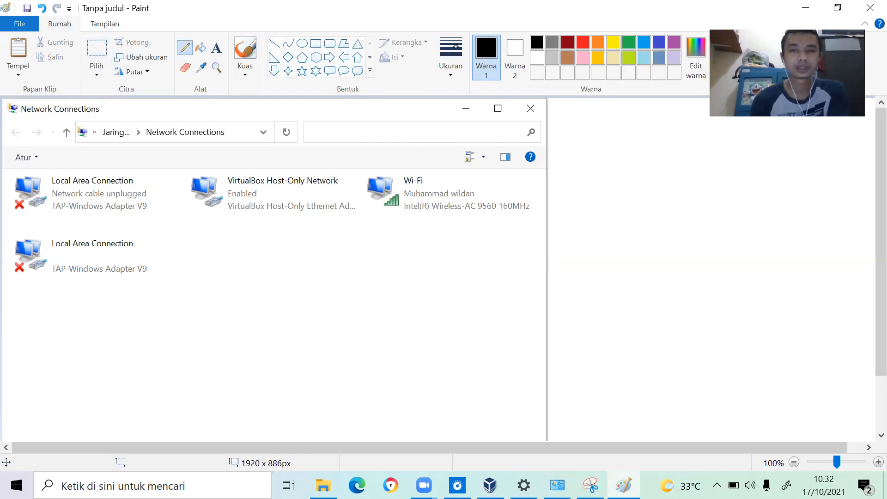
left_click(450, 56)
left_click(444, 145)
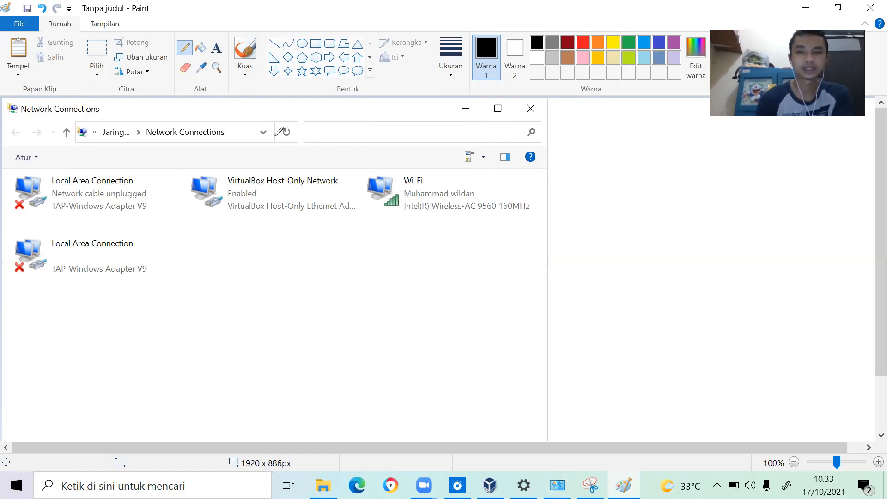
left_click(583, 43)
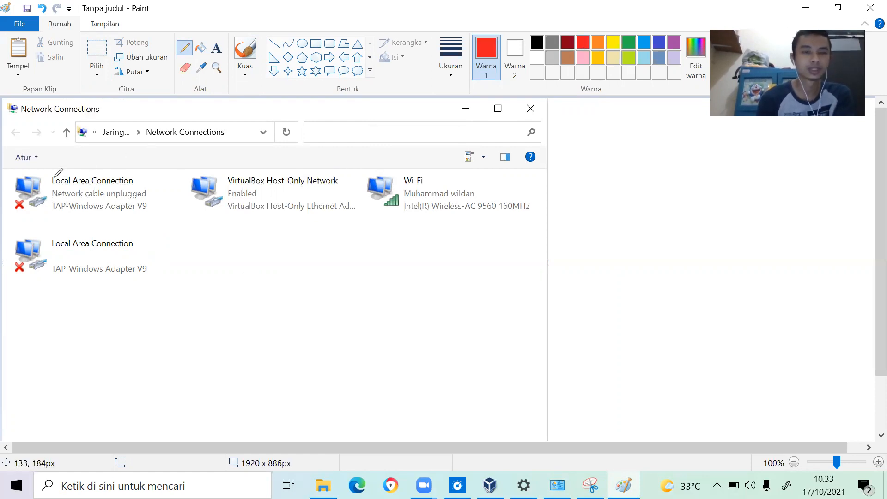
mouse_move(48, 165)
left_mouse_down()
mouse_move(48, 174)
mouse_move(65, 173)
left_mouse_up()
left_click_drag(70, 163, 90, 171)
mouse_move(92, 173)
left_mouse_down()
mouse_move(103, 165)
mouse_move(129, 172)
left_mouse_up()
left_click_drag(123, 166, 138, 165)
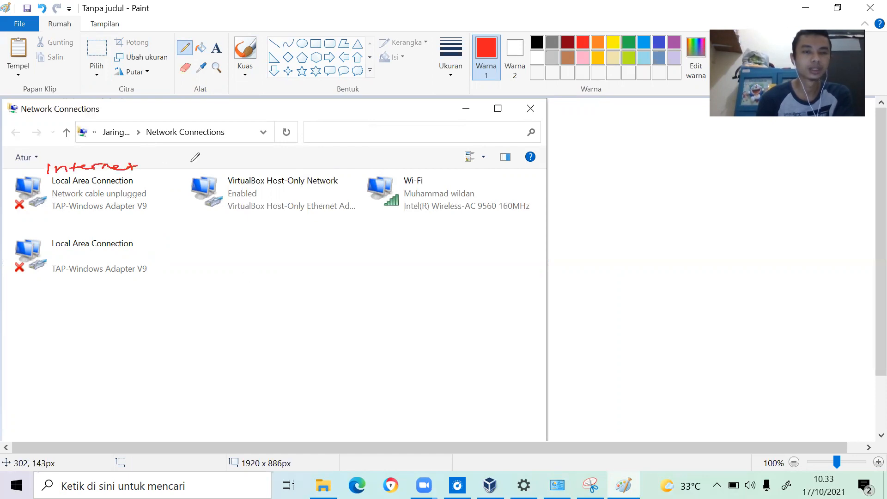
Step: Handwrite "Client" in red above the duplicated Local Area Connection entry
mouse_move(60, 229)
left_mouse_down()
mouse_move(117, 229)
mouse_move(113, 237)
left_mouse_up()
left_click_drag(109, 231, 122, 230)
left_click(82, 227)
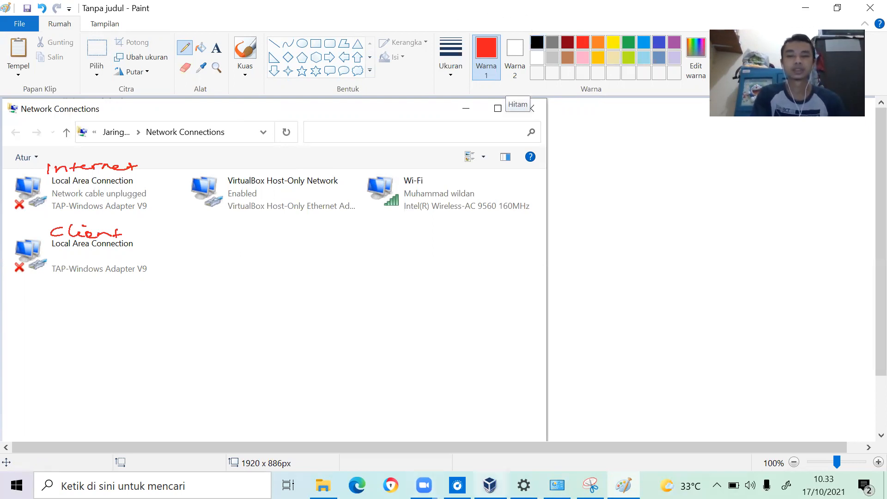
Step: Switch to the Network Connections window and open the Internet Protocol Version 4 (TCP/IPv4) properties of the Local Area Connection adapter
left_click(524, 485)
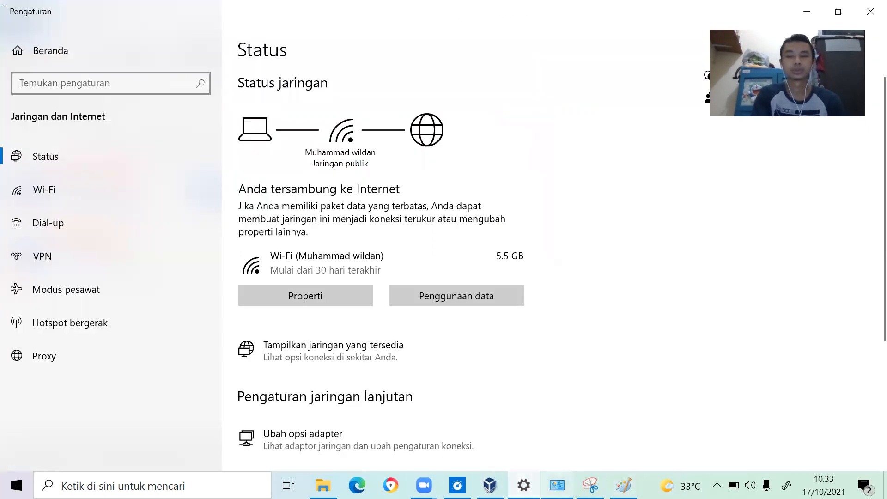
left_click(557, 486)
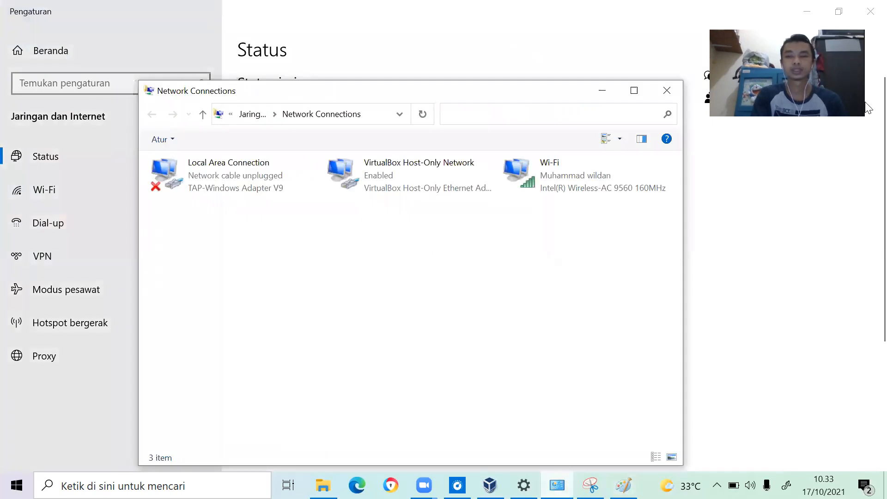
left_click(634, 91)
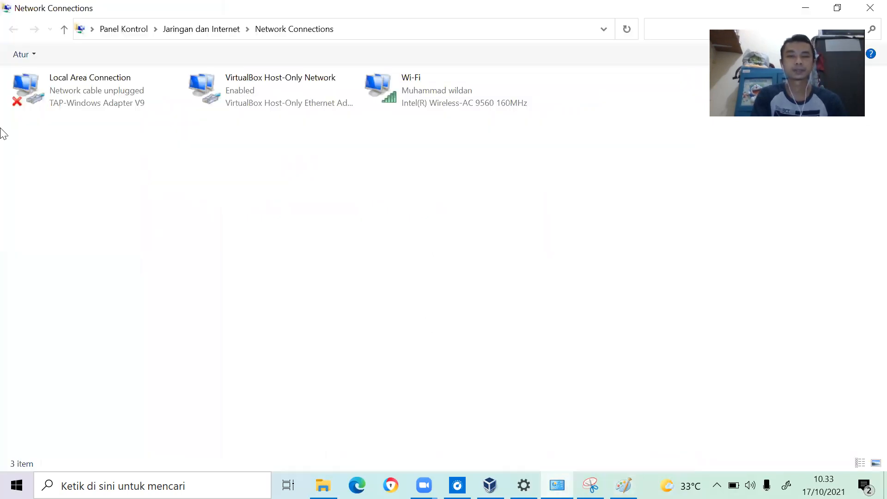
left_click(94, 111)
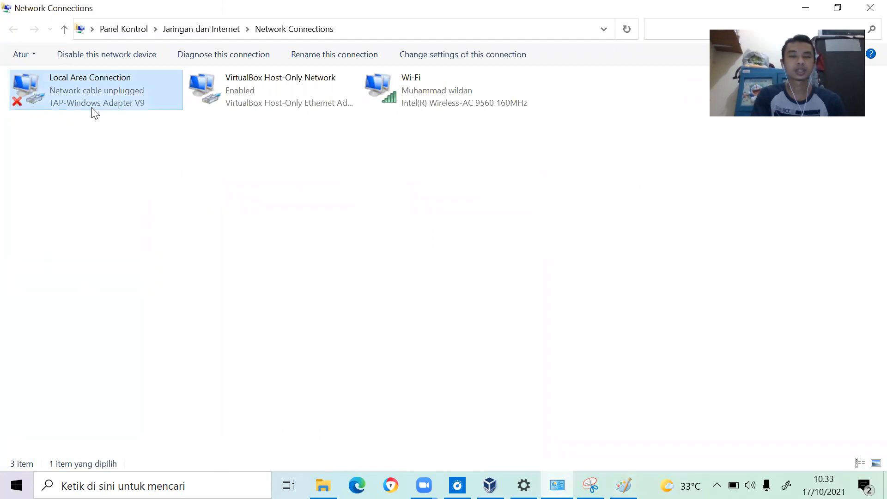
double_click(90, 105)
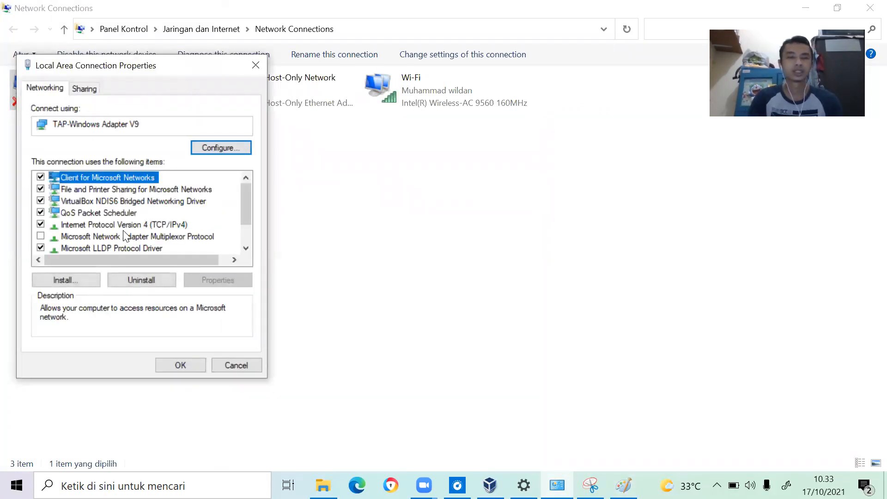
left_click(246, 366)
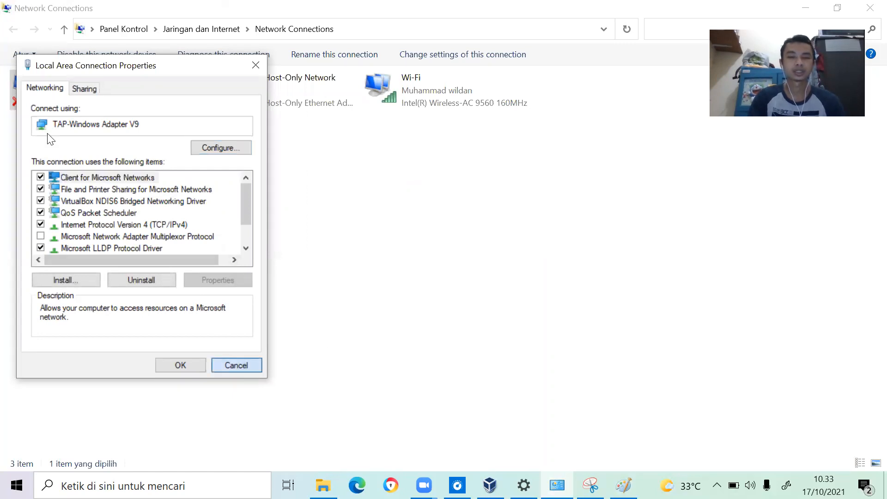
right_click(78, 90)
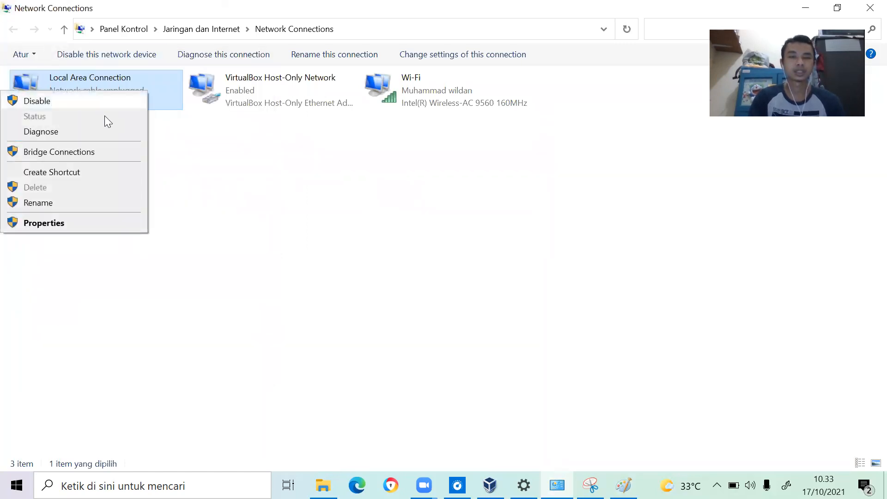
left_click(99, 227)
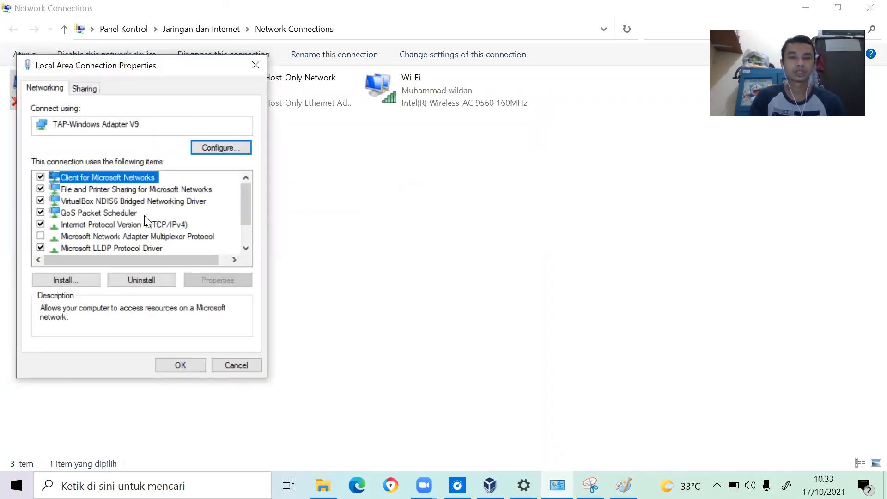
left_click(150, 222)
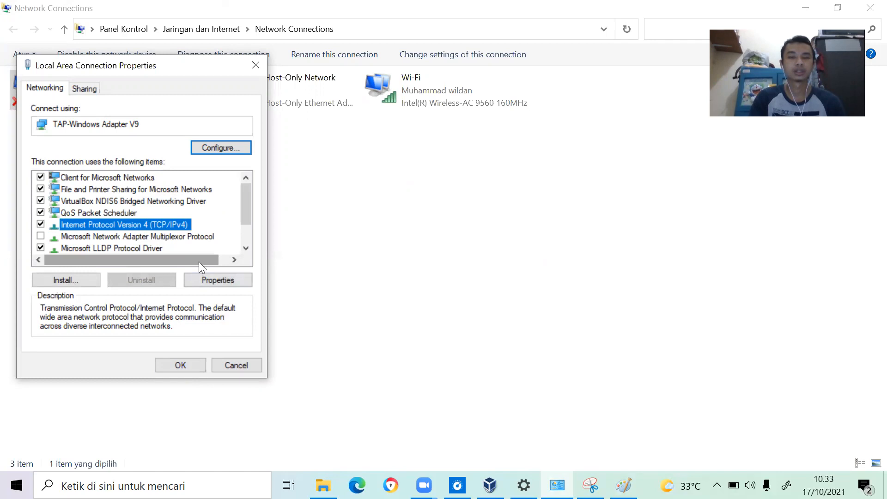
left_click(222, 281)
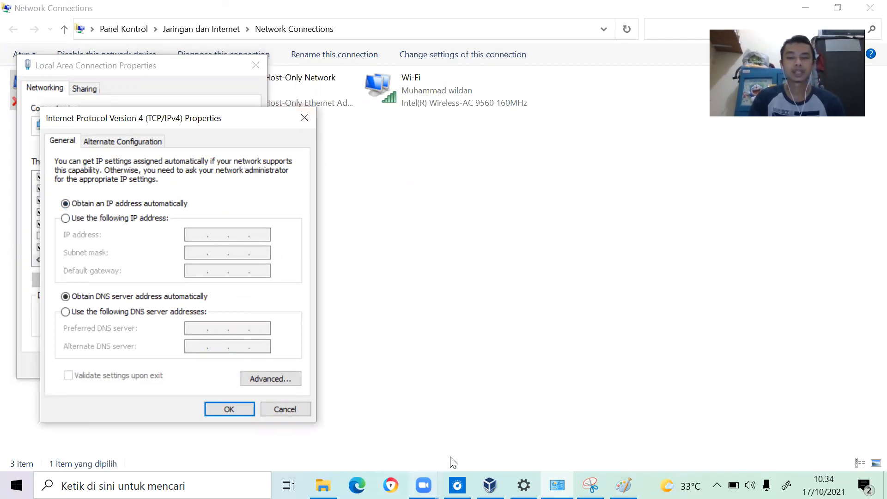
left_click(593, 485)
left_click(621, 486)
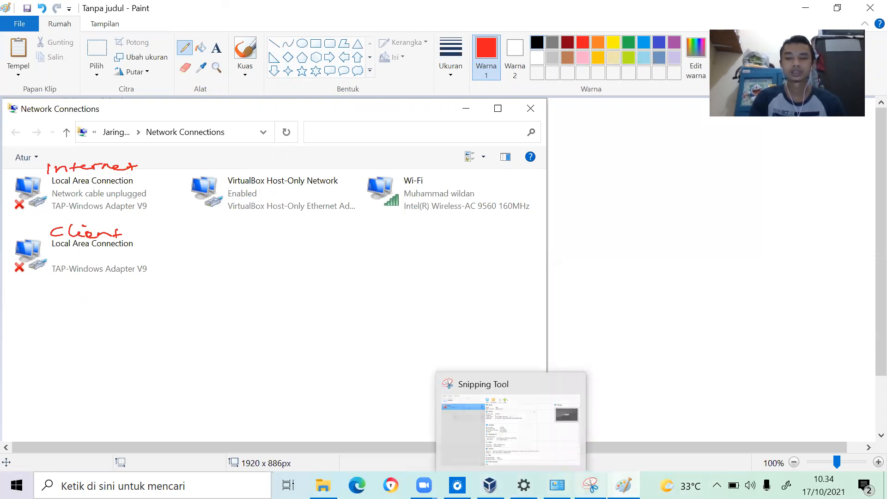
left_click(524, 485)
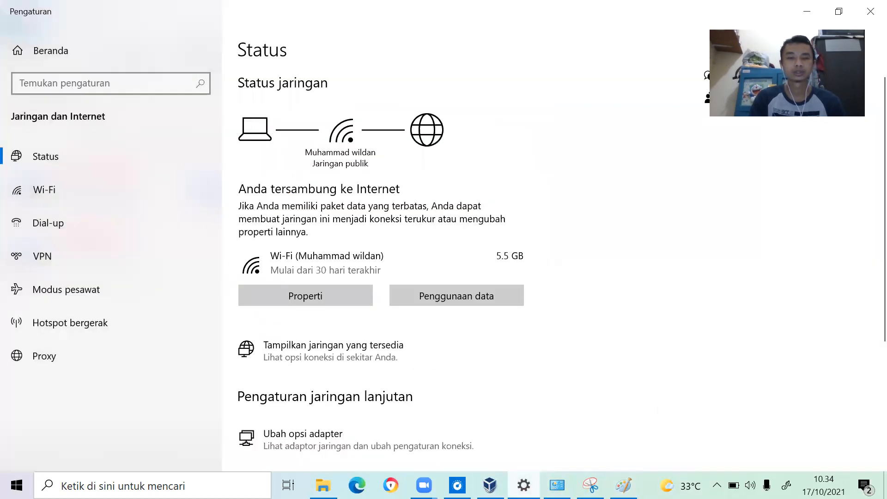
left_click(524, 485)
left_click(591, 485)
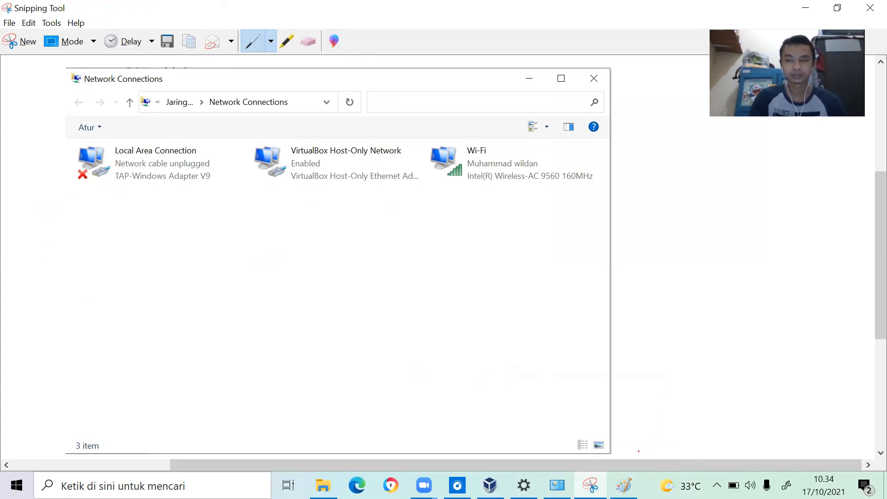
left_click(557, 486)
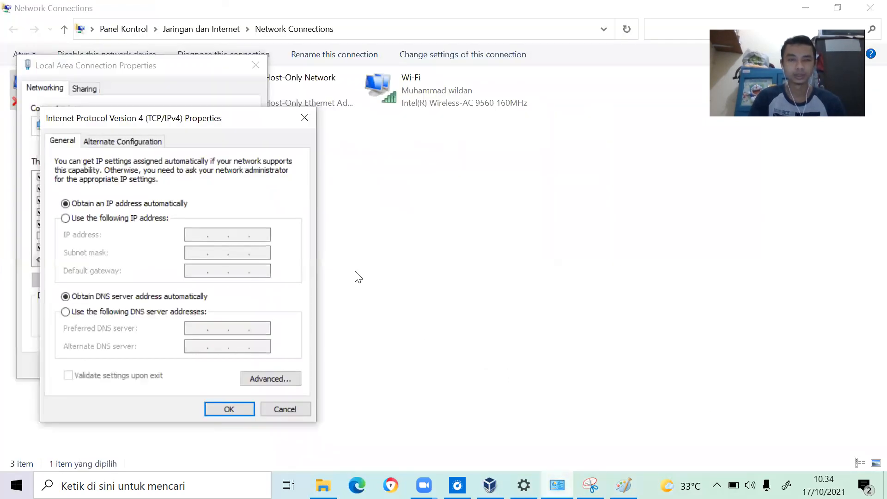
Step: Assign the static IP address 192.168.0.199 with subnet mask 255.255.255.0 to the Local Area Connection adapter, and close its properties
left_click(65, 218)
left_click(192, 235)
type("192.")
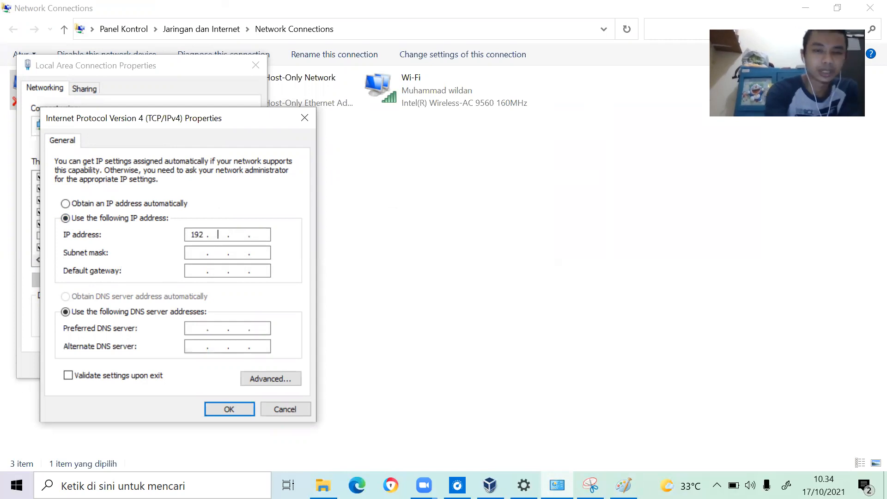
type("168.")
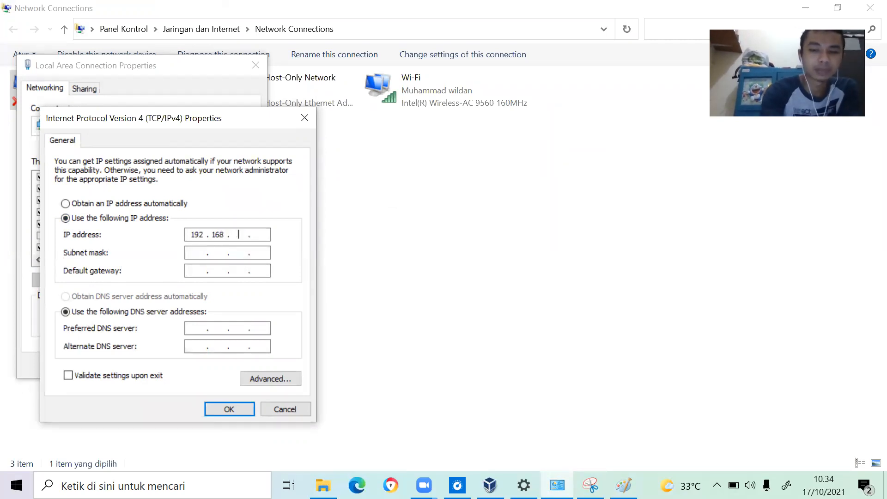
type("0.")
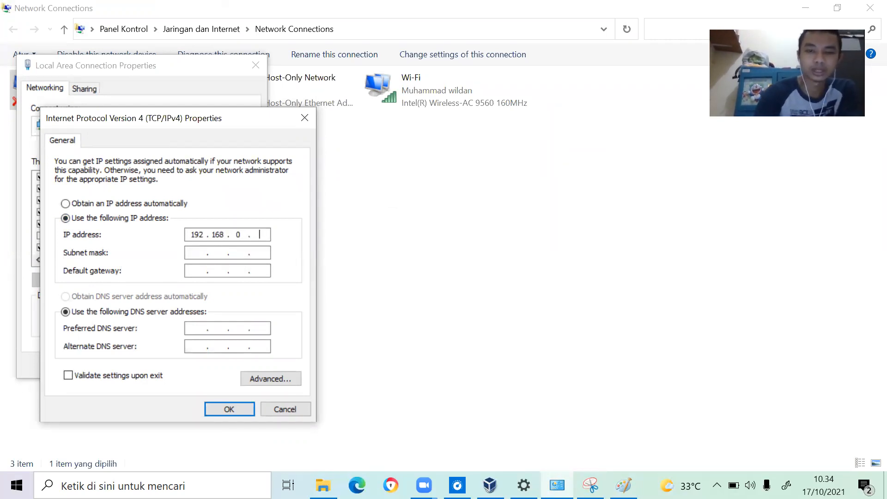
type("2")
key("BackSpace")
type("199")
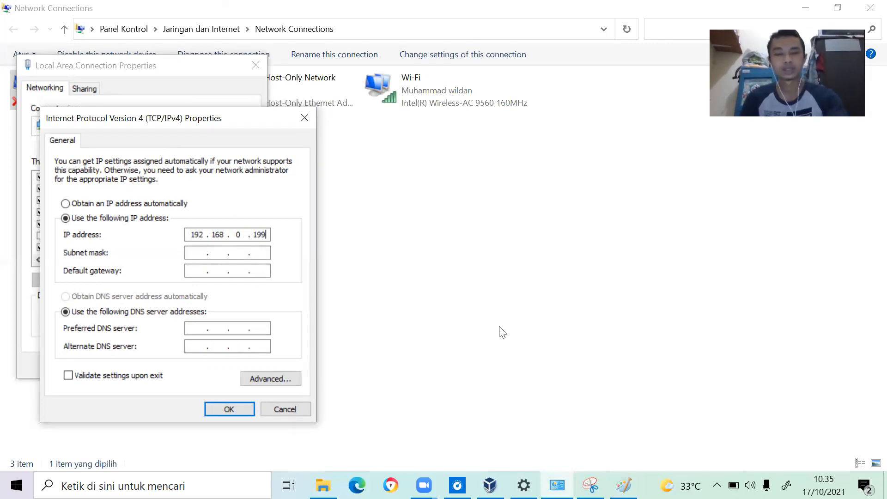
key("Tab")
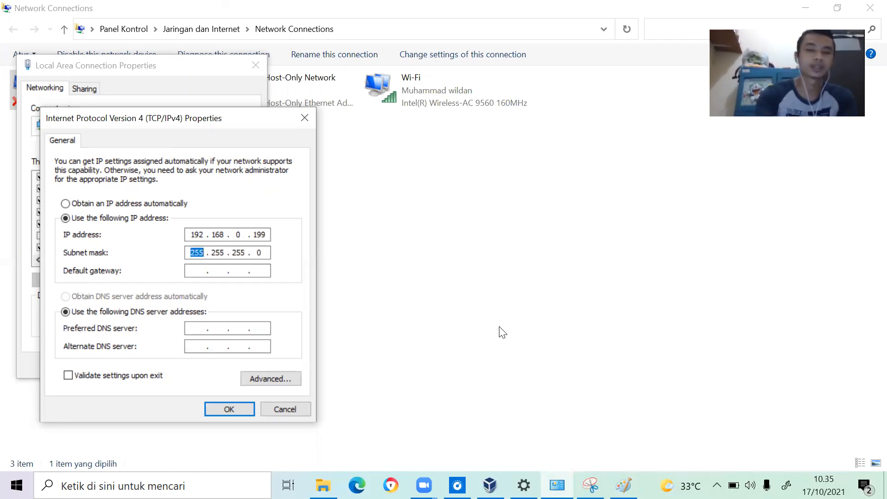
key("Return")
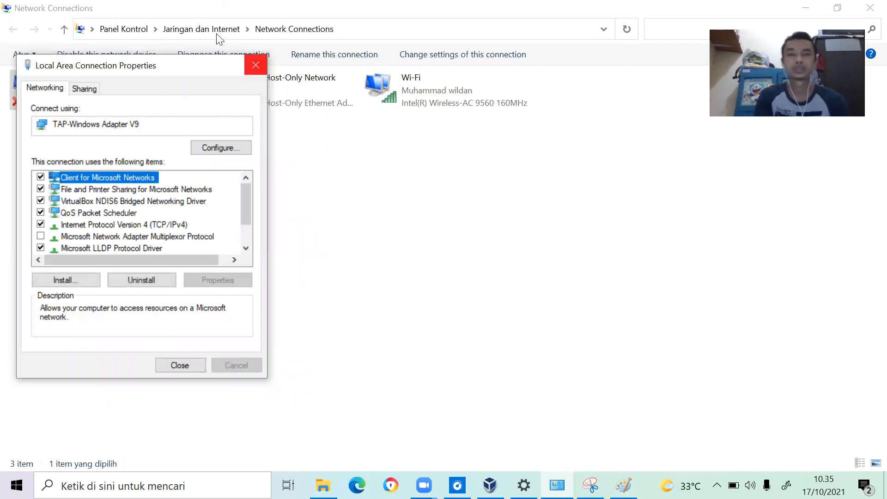
left_click(255, 65)
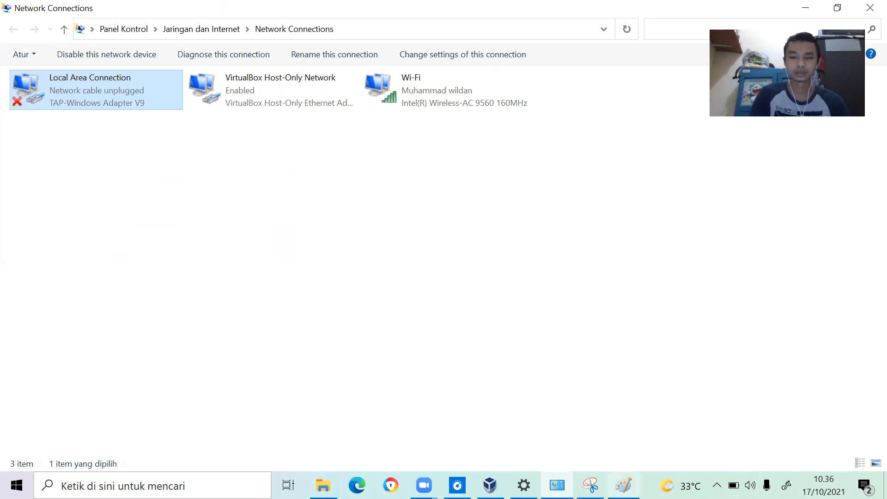
Step: Switch to Paint and handwrite "192.168.0.199" in red below the name of the Client Local Area Connection entry
left_click(624, 485)
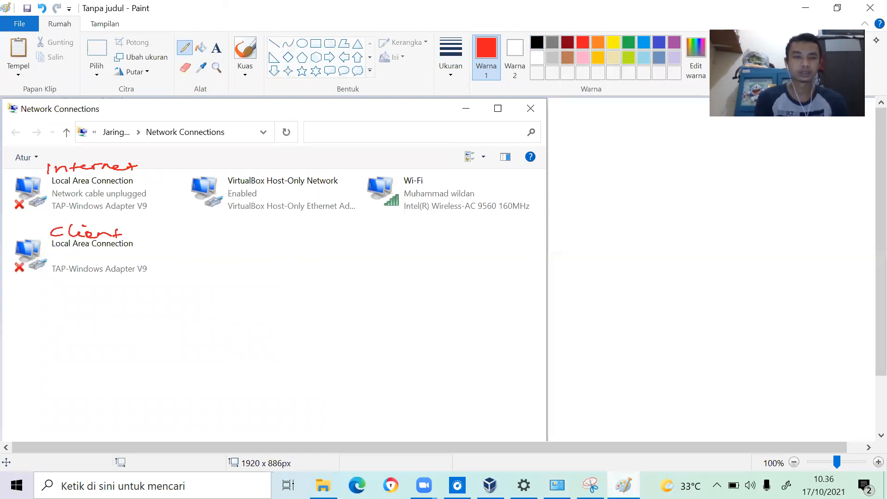
mouse_move(69, 252)
left_mouse_down()
mouse_move(68, 259)
mouse_move(132, 252)
mouse_move(183, 265)
left_mouse_up()
key("ctrl+z")
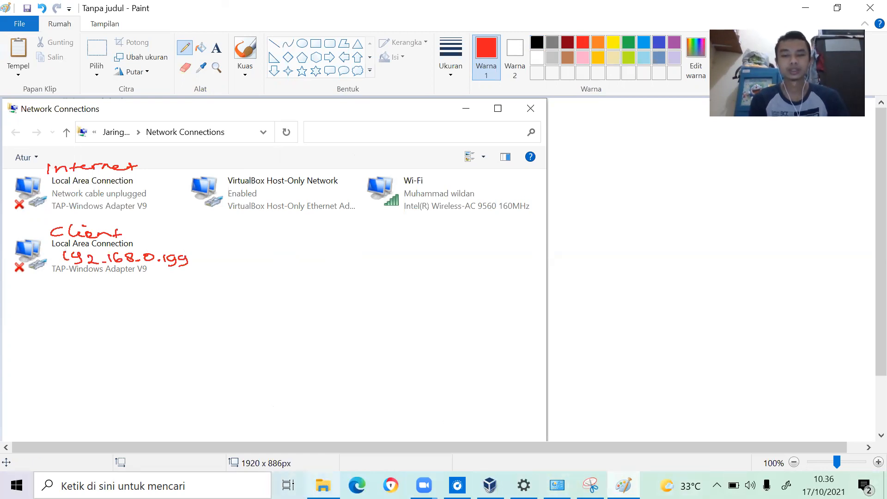
Step: Open Windows Security and examine the Virus & threat protection status of the computer
mouse_move(323, 485)
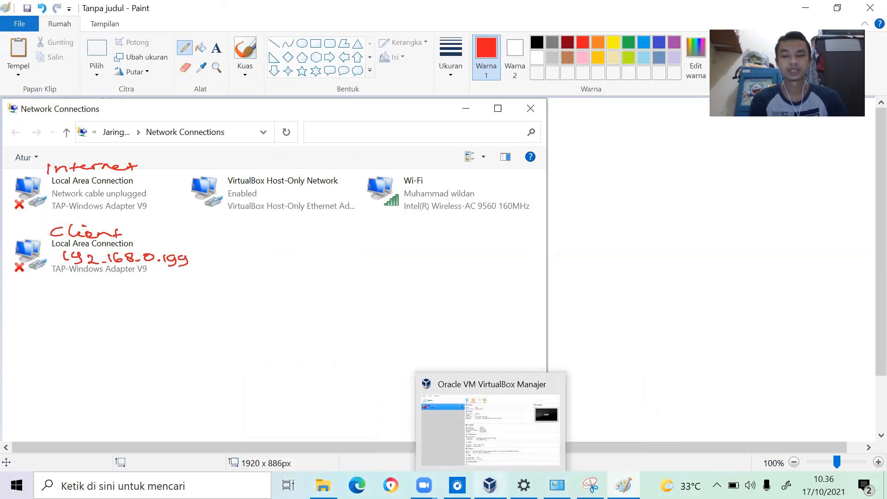
left_click(490, 485)
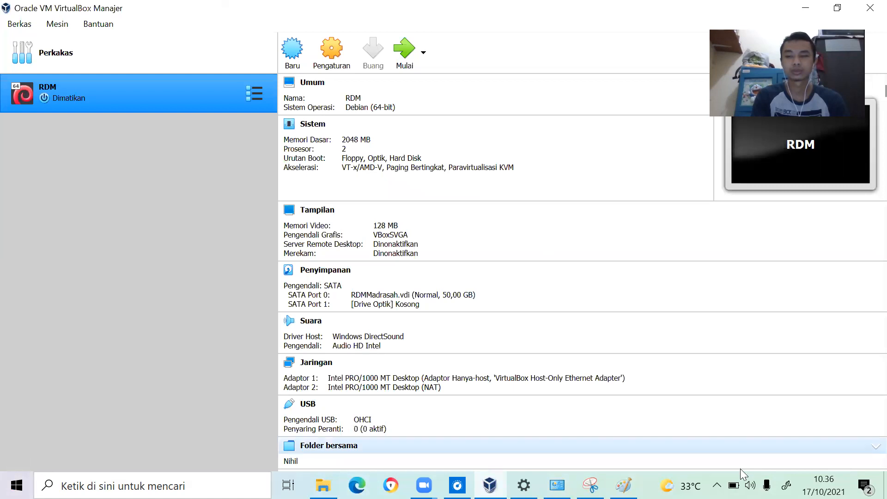
left_click(717, 485)
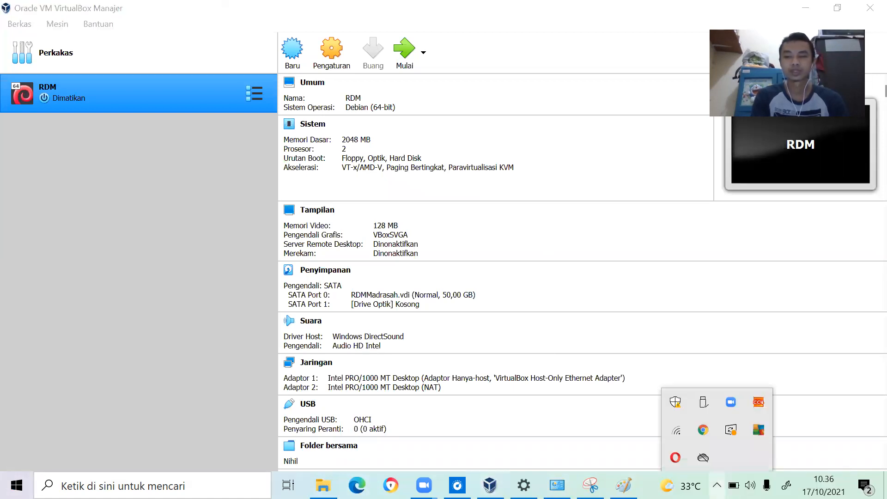
left_click(676, 405)
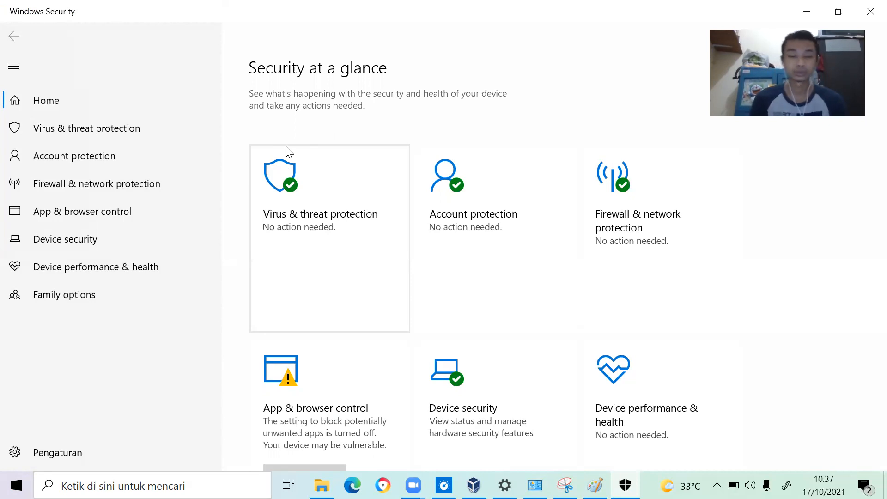
left_click(335, 222)
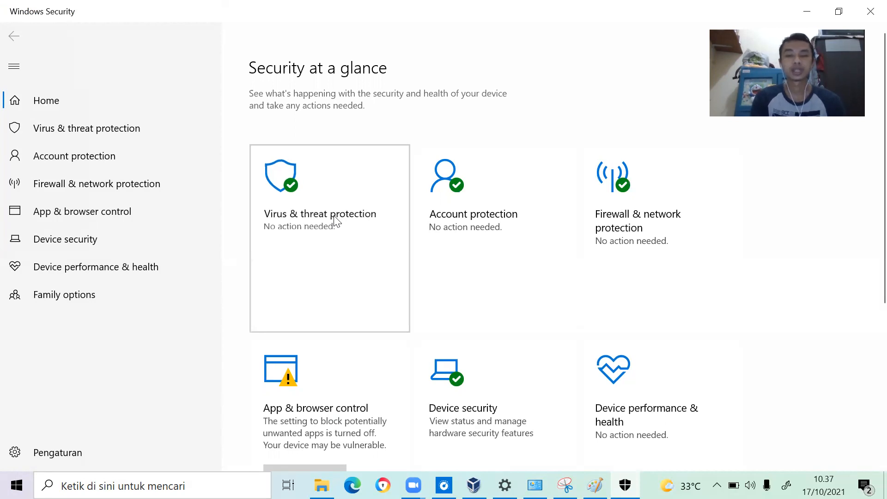
scroll(314, 290, "down", 3)
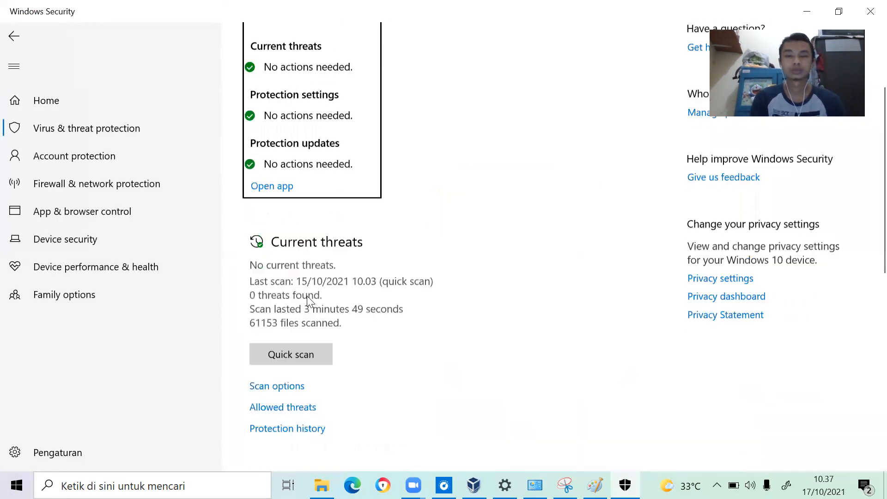
scroll(306, 291, "up", 3)
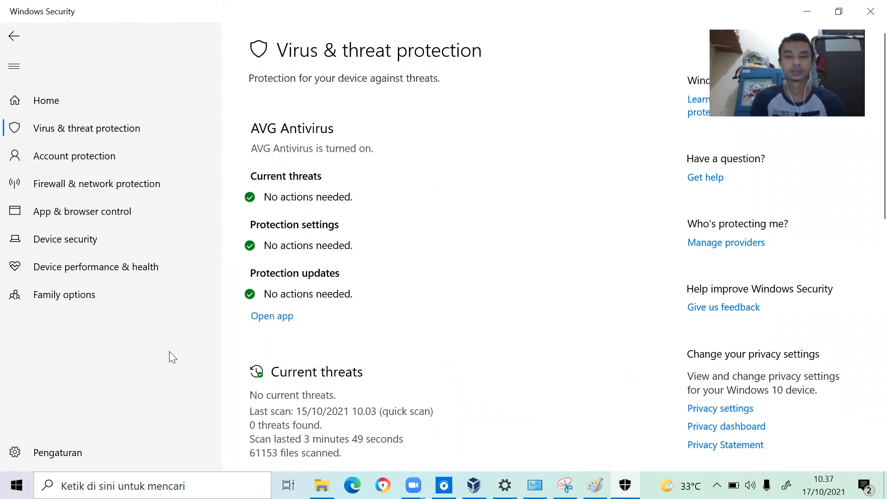
Step: Turn off Microsoft Defender Firewall for the domain network and recheck its status
left_click(61, 183)
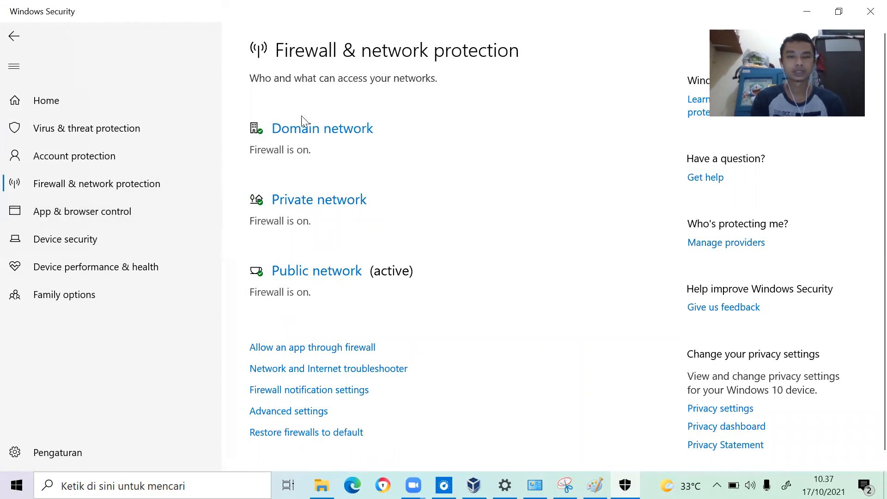
left_click(310, 130)
left_click(267, 279)
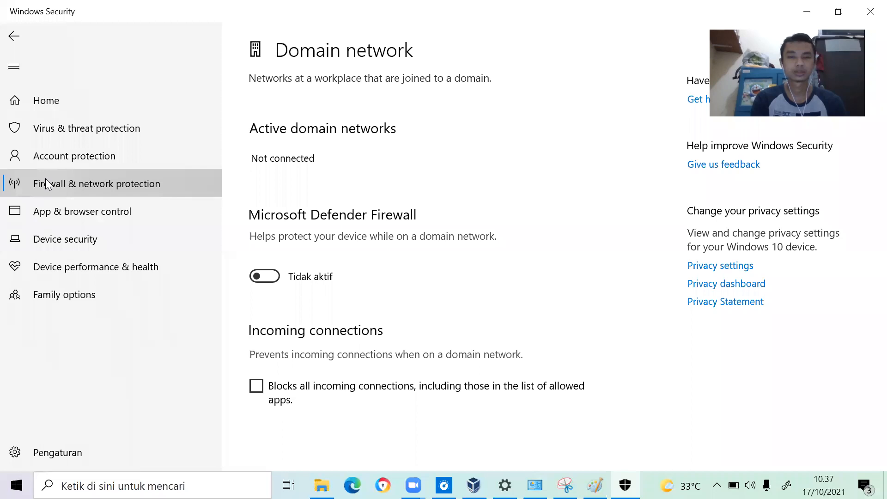
left_click(45, 180)
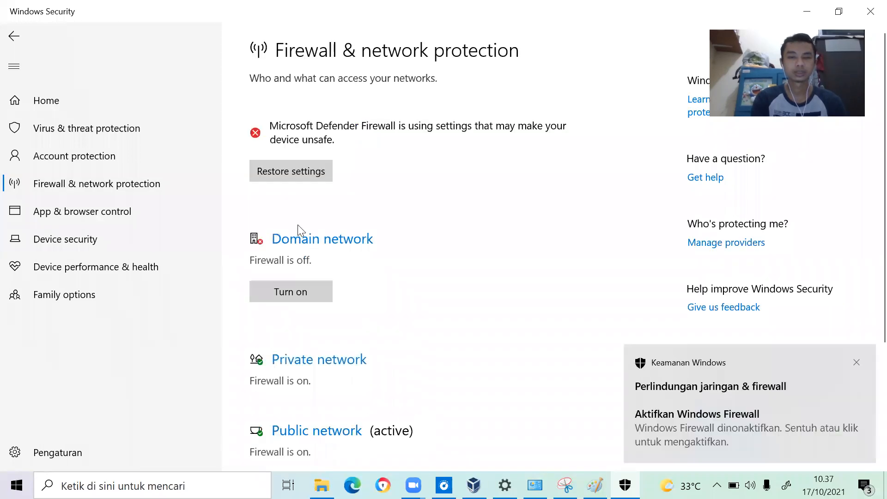
left_click(305, 247)
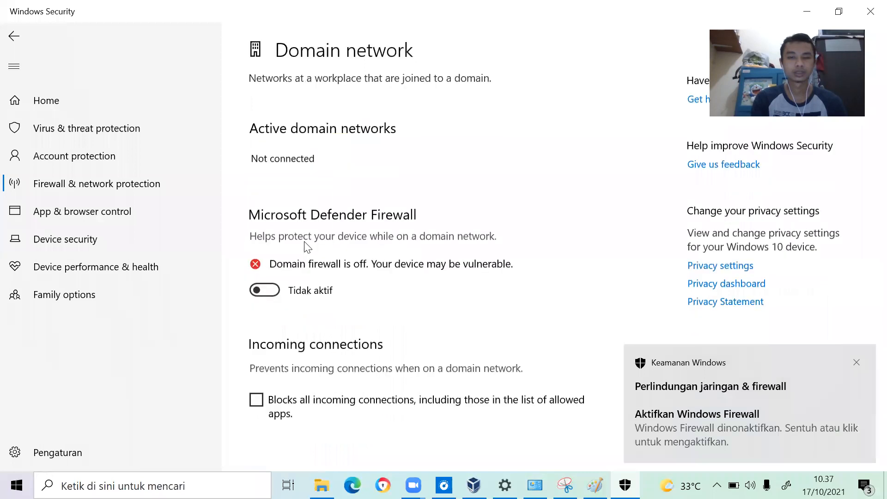
Step: Turn off Microsoft Defender Firewall for the private network
left_click(25, 189)
left_click(308, 360)
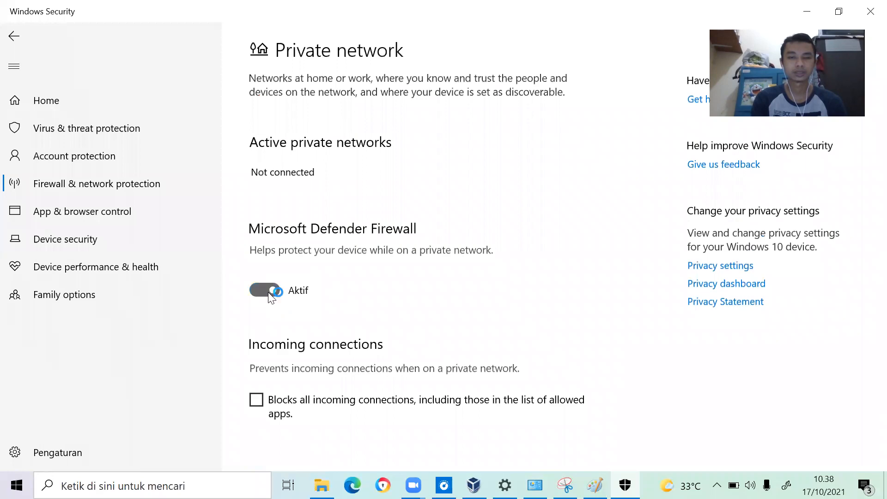
left_click(268, 292)
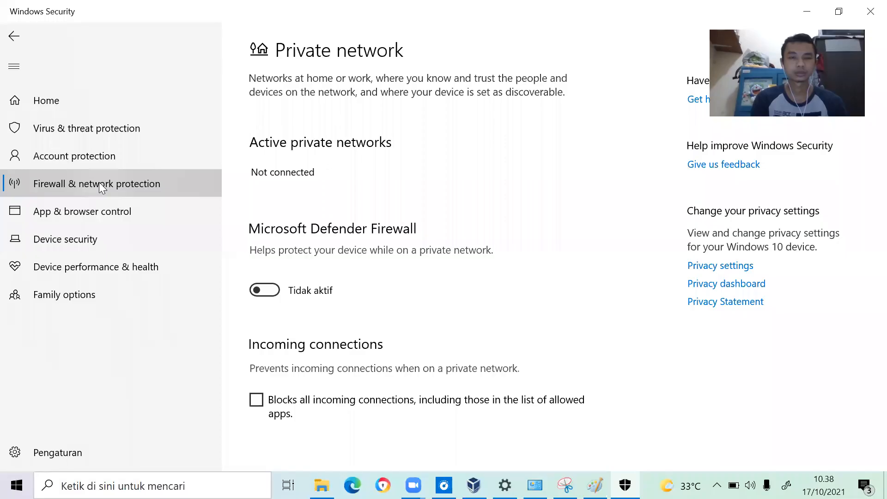
Step: Turn off Microsoft Defender Firewall for the public network and approve the change
left_click(100, 183)
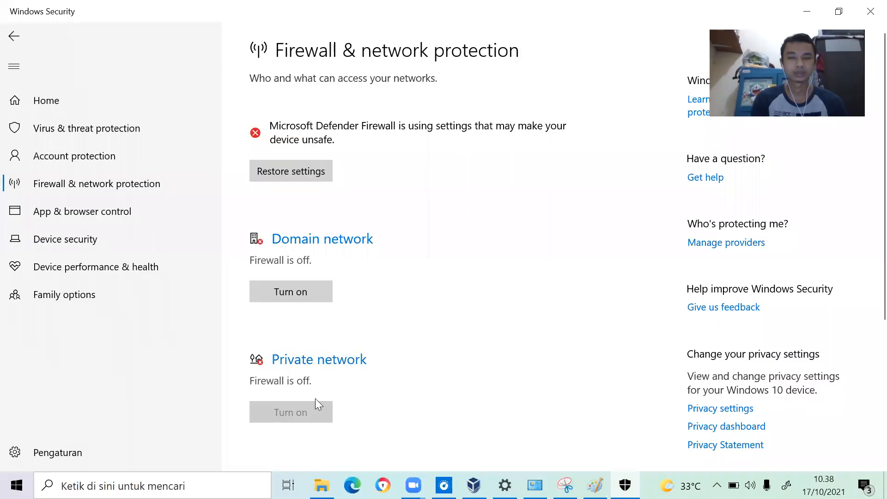
scroll(315, 399, "down", 3)
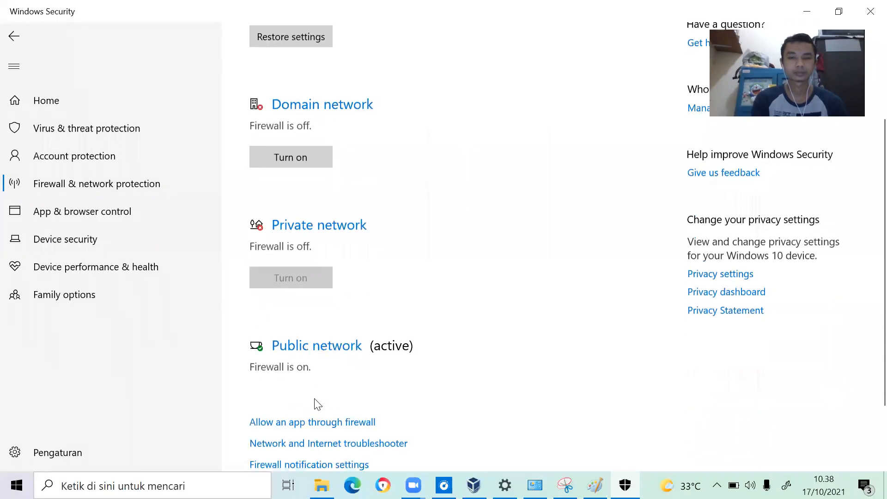
left_click(320, 353)
left_click(264, 292)
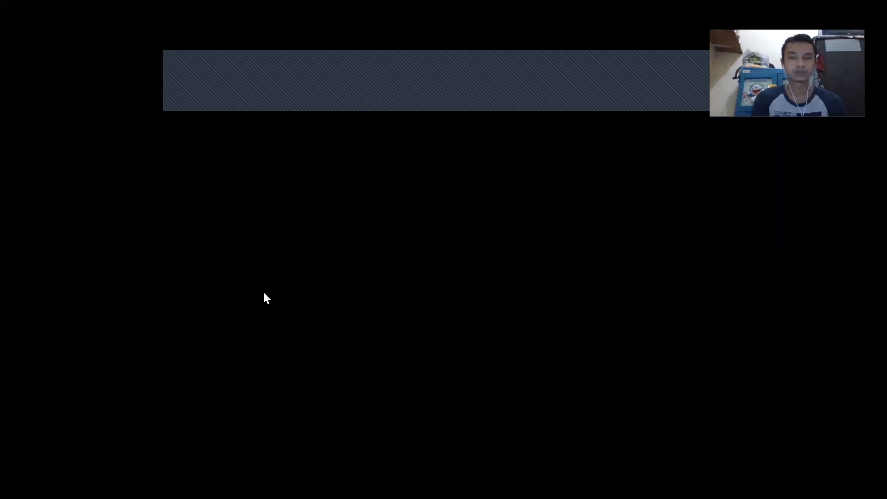
left_click(362, 319)
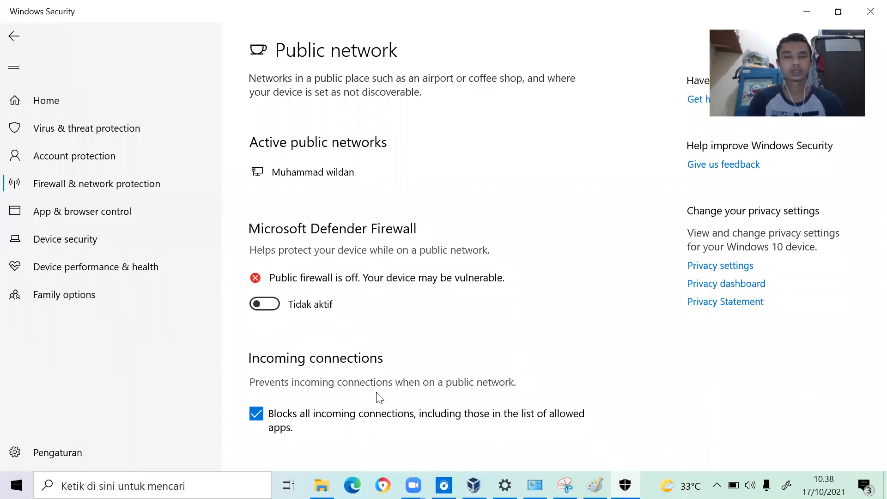
Step: Switch to Windows Settings and show its home page with all categories
mouse_move(446, 484)
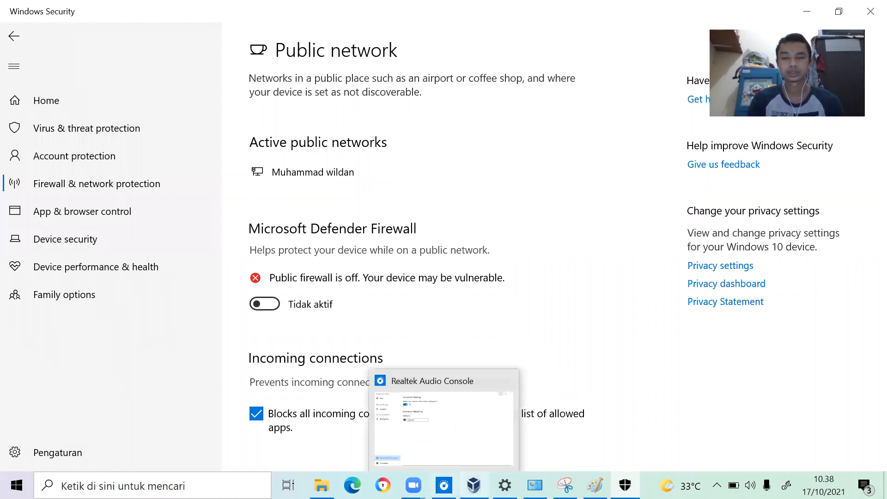
mouse_move(474, 485)
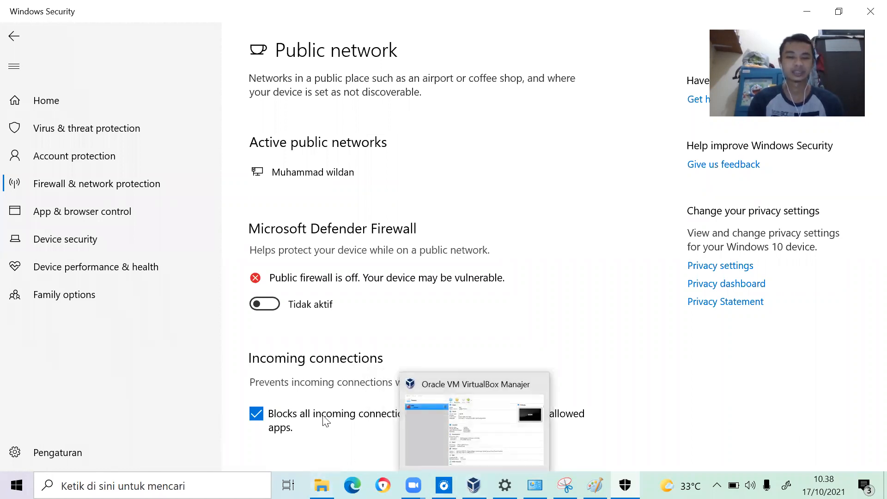
left_click(17, 486)
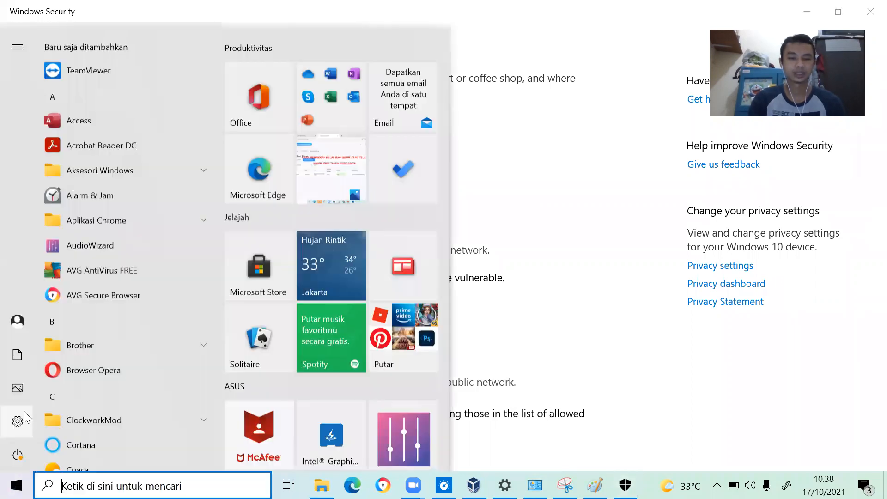
left_click(27, 420)
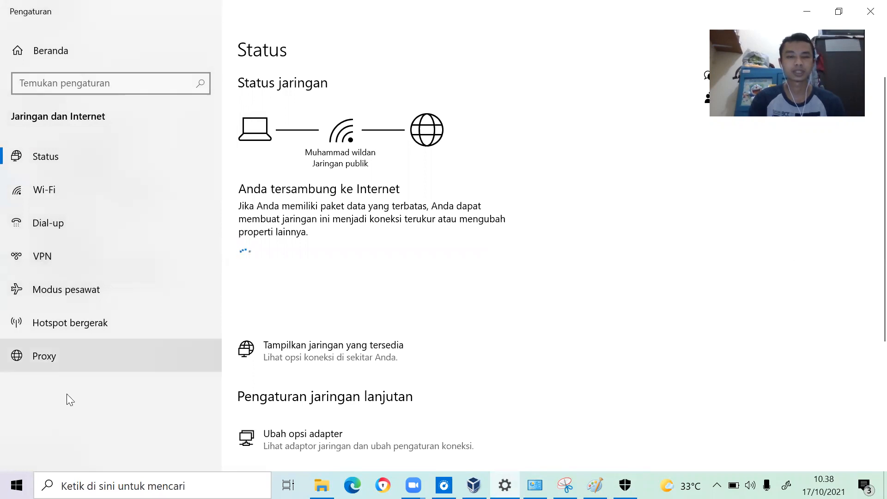
left_click(54, 61)
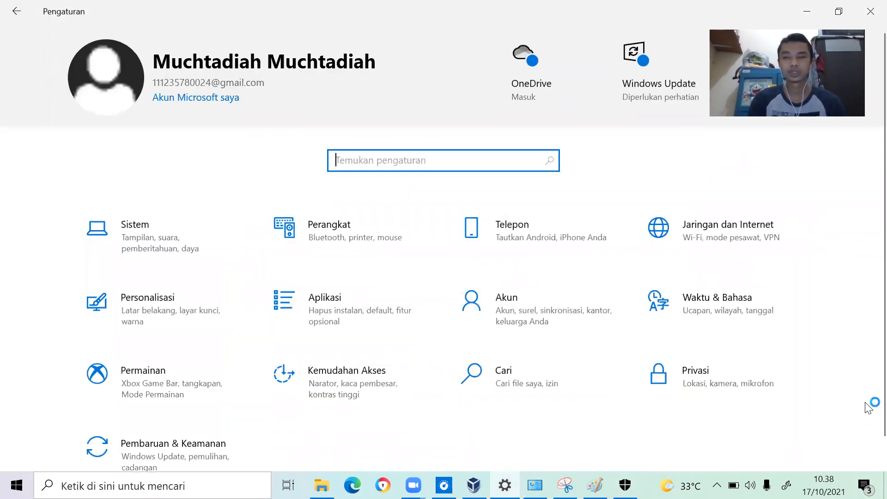
Step: Check the automatic time and time zone options on the Date and time page of the Time & Language settings
left_click(702, 300)
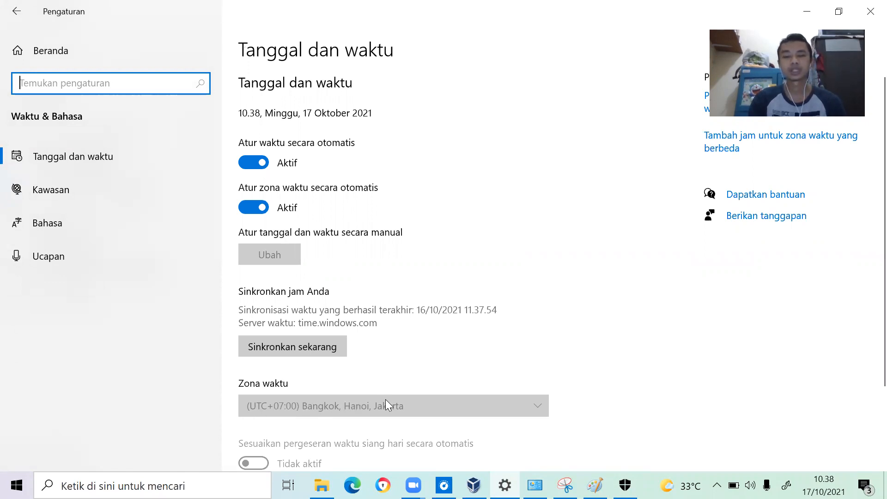
left_click(416, 411)
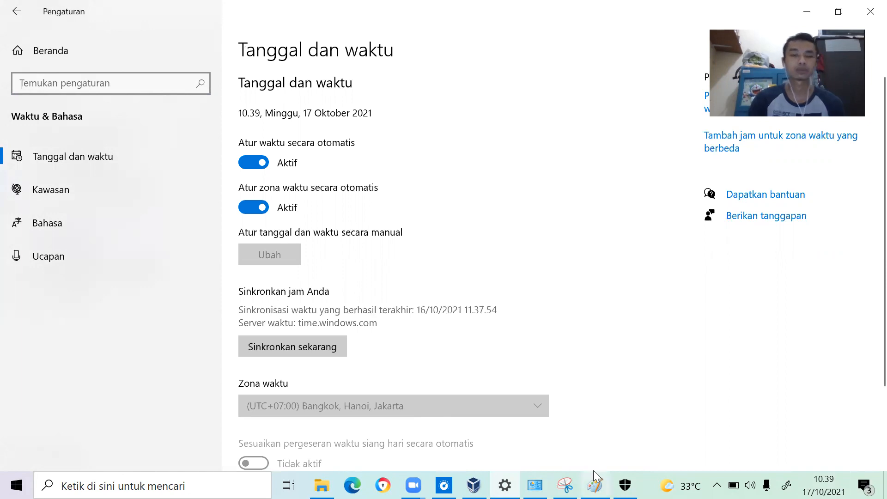
Step: Close the VirtualBox manager, Windows Settings and the firewall window
mouse_move(593, 473)
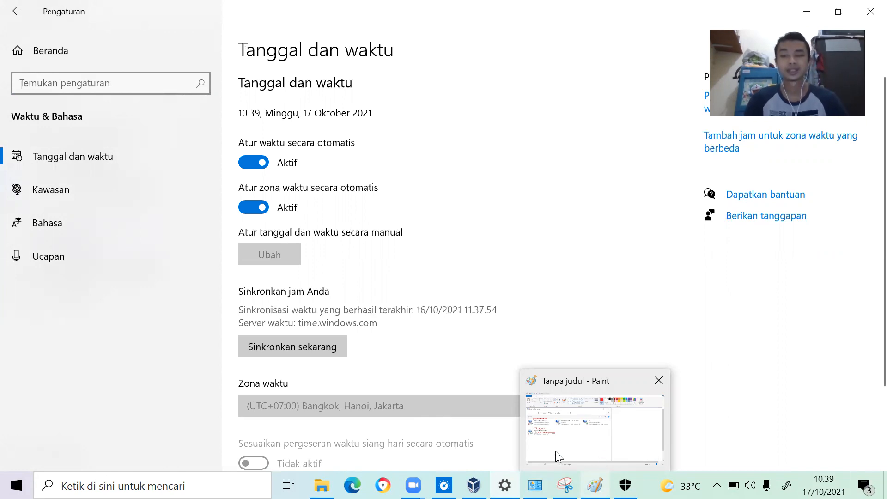
left_click(474, 485)
left_click(476, 415)
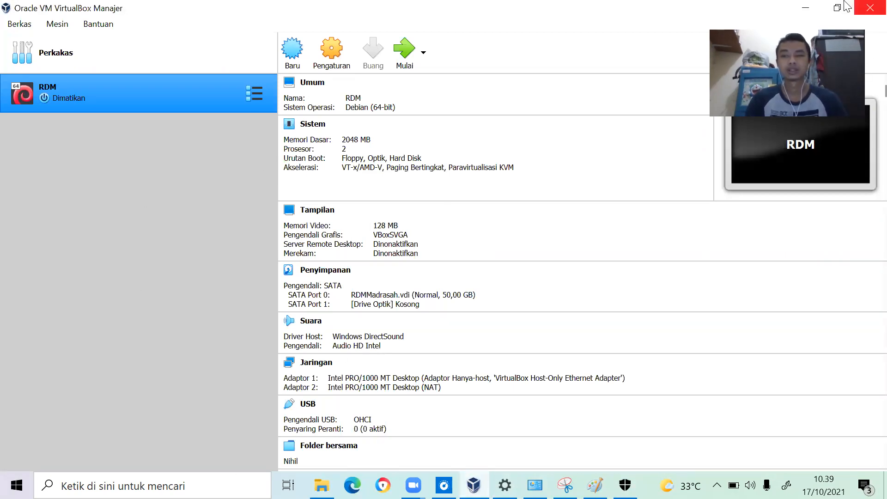
left_click(868, 10)
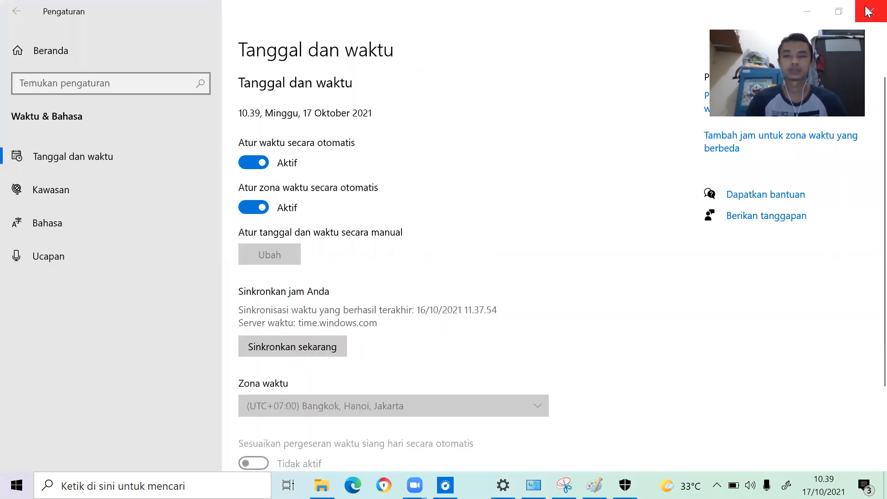
left_click(869, 14)
left_click(870, 13)
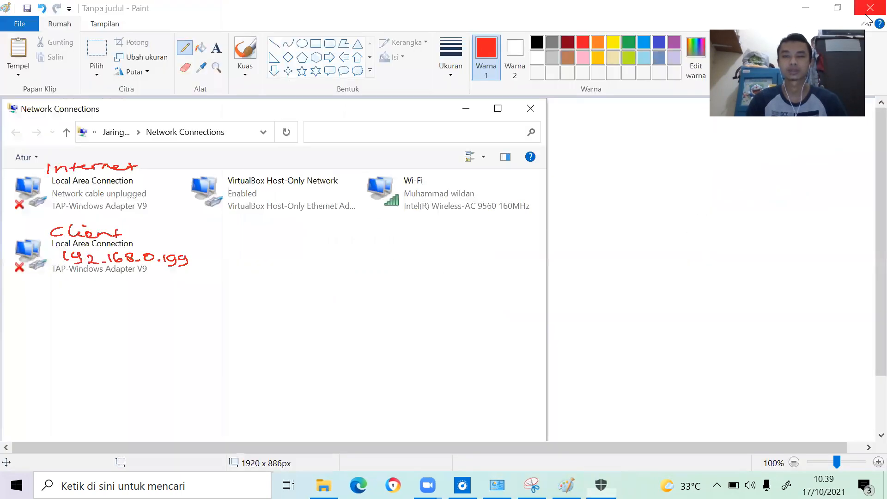
Step: Minimize the annotated Paint drawing and Network Connections, and close Snipping Tool without saving the snip
left_click(872, 10)
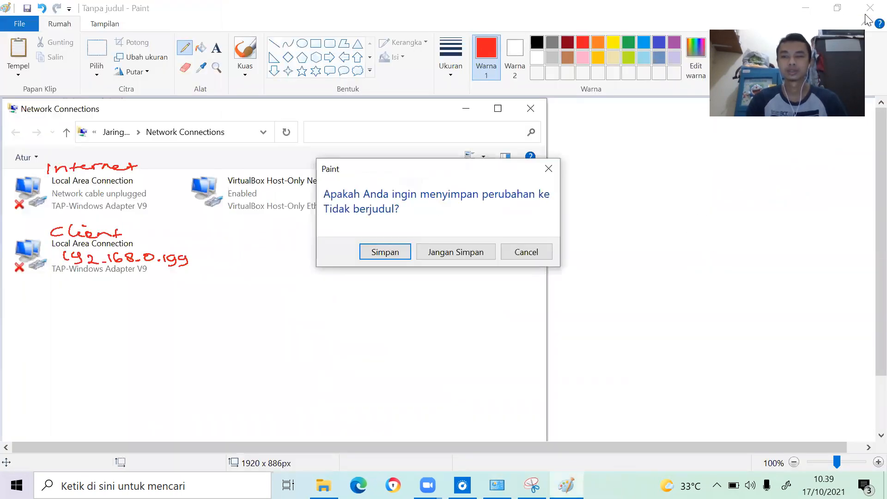
left_click(534, 253)
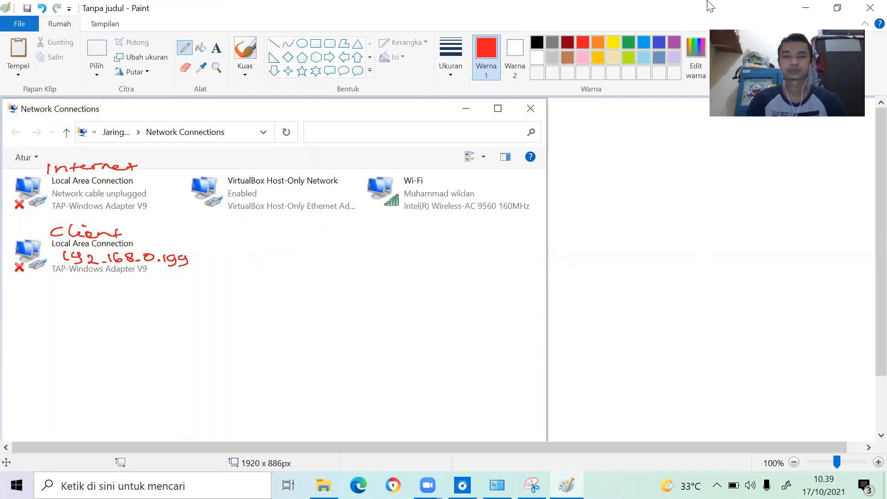
left_click(807, 10)
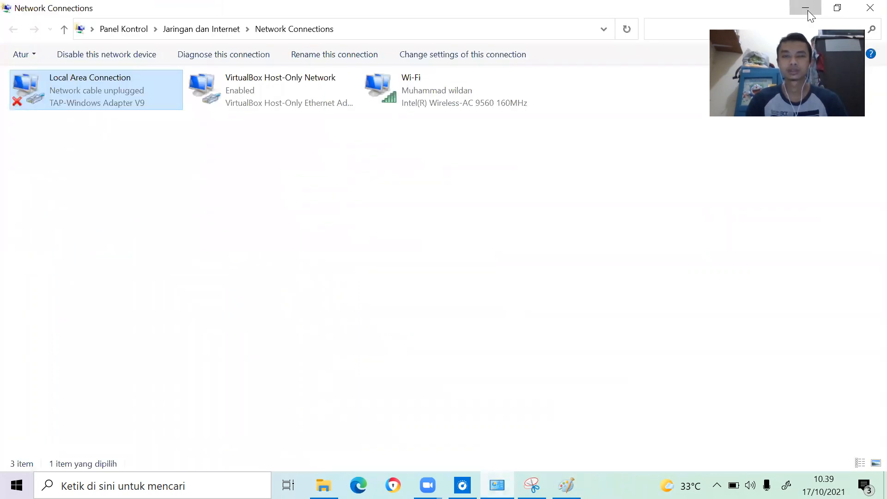
left_click(808, 10)
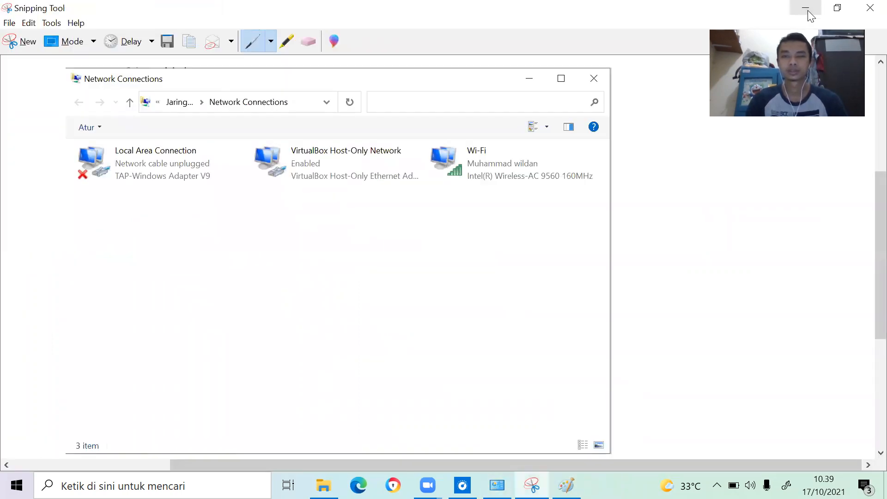
left_click(869, 8)
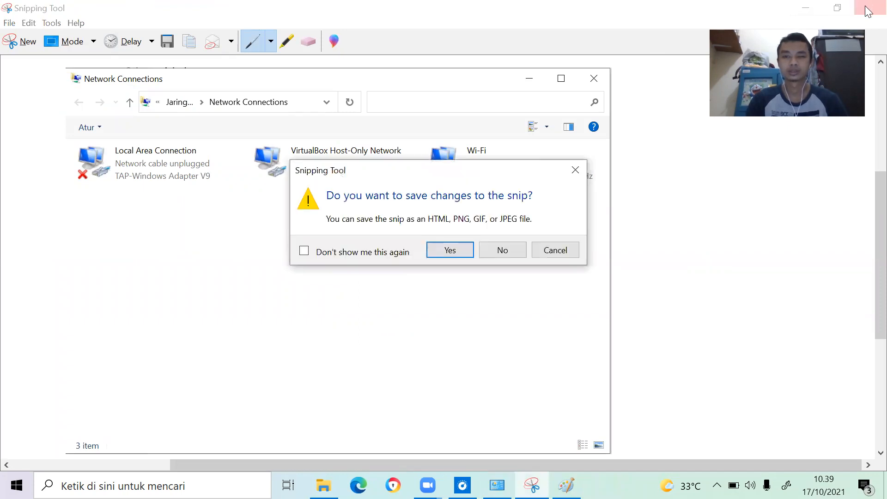
left_click(509, 249)
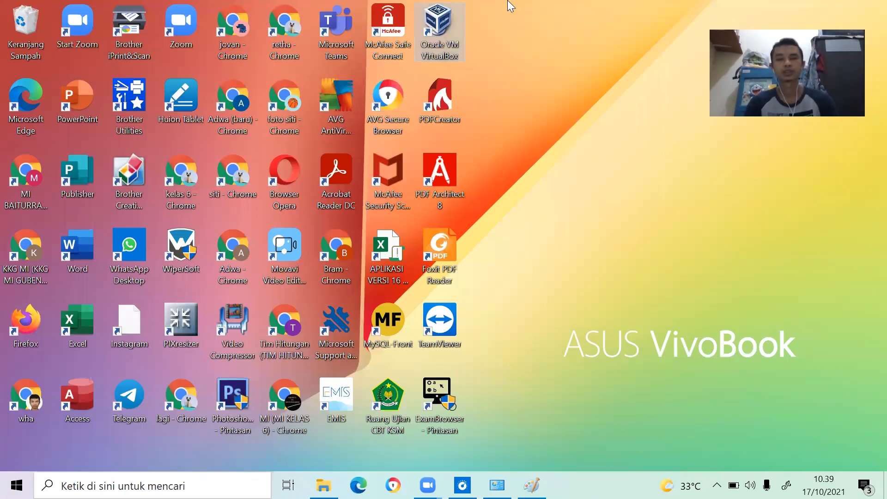
Step: Switch to Oracle VM VirtualBox and start creating a new virtual machine named "simulasi anbk"
double_click(432, 25)
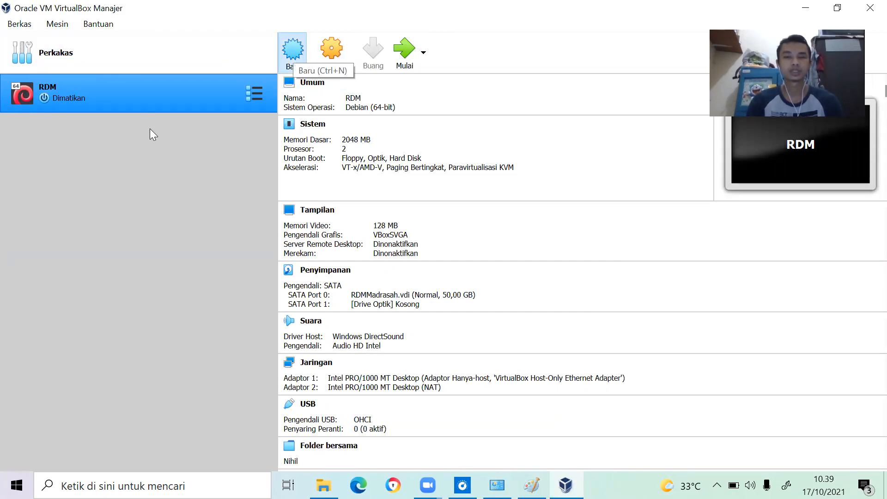
key("ctrl+n")
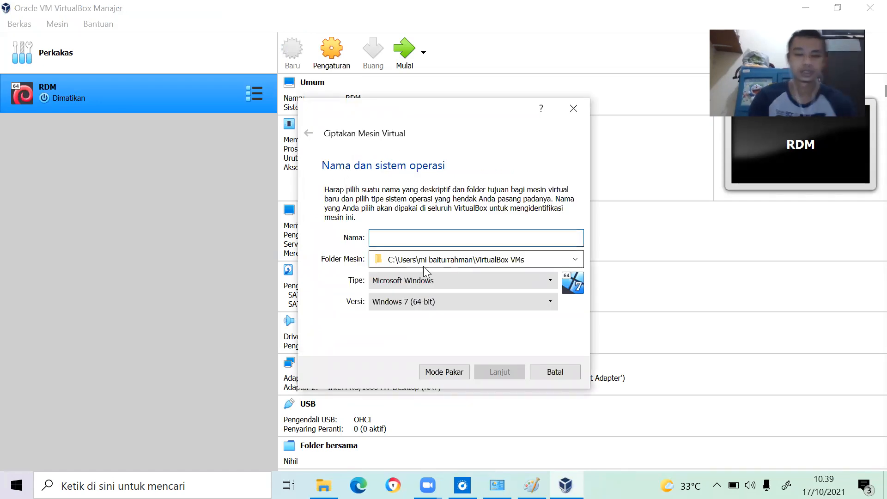
type("simu")
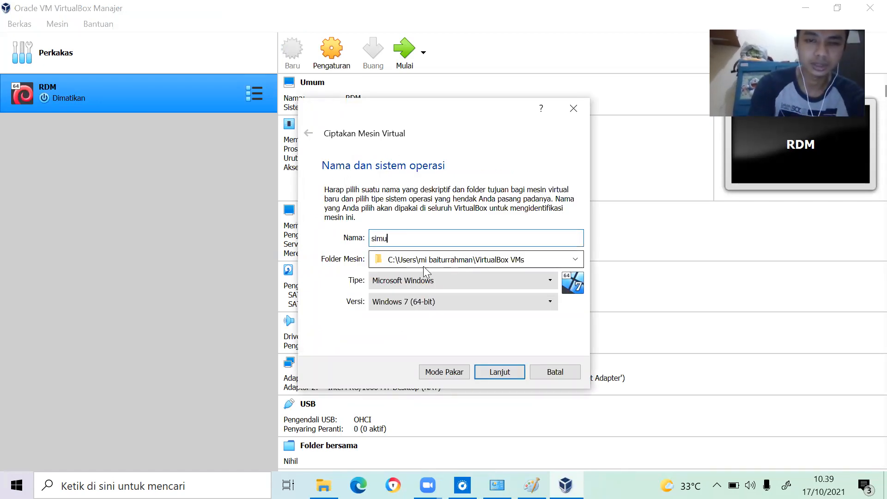
type("lasi anbk")
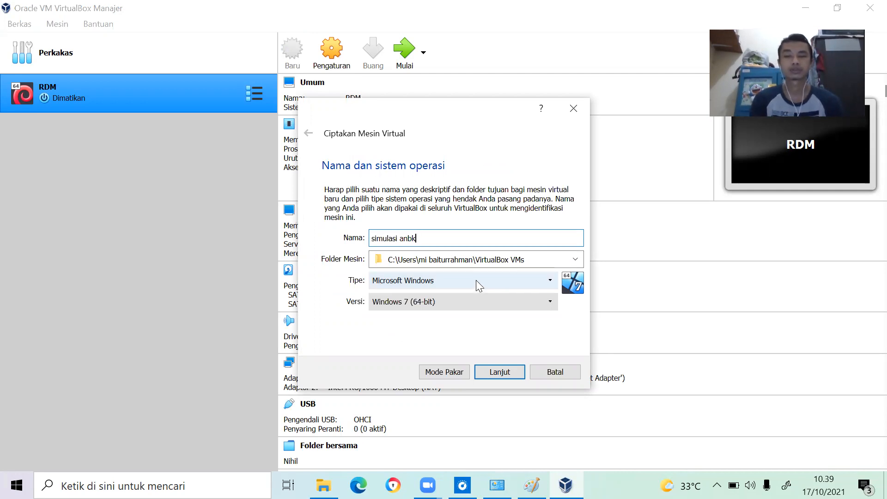
Step: Set the new machine's version to Windows 2012 (64-bit) and accept a memory size of 2048 MB
left_click(487, 302)
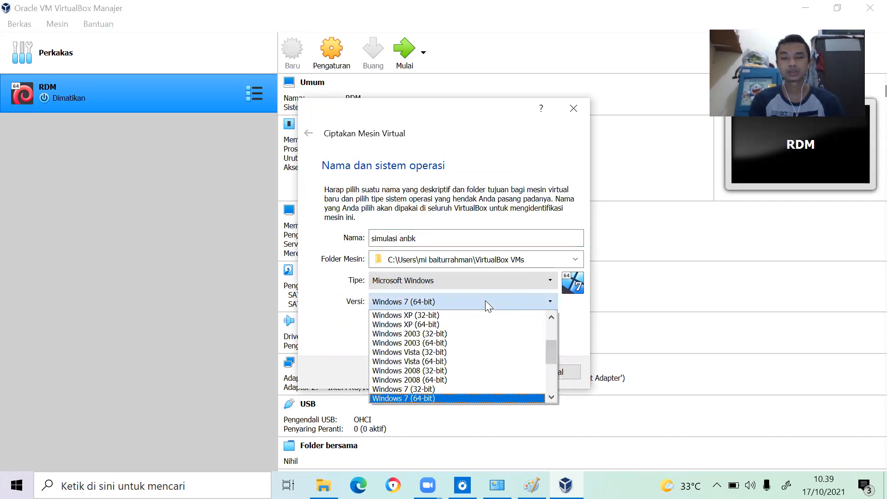
scroll(465, 361, "down", 2)
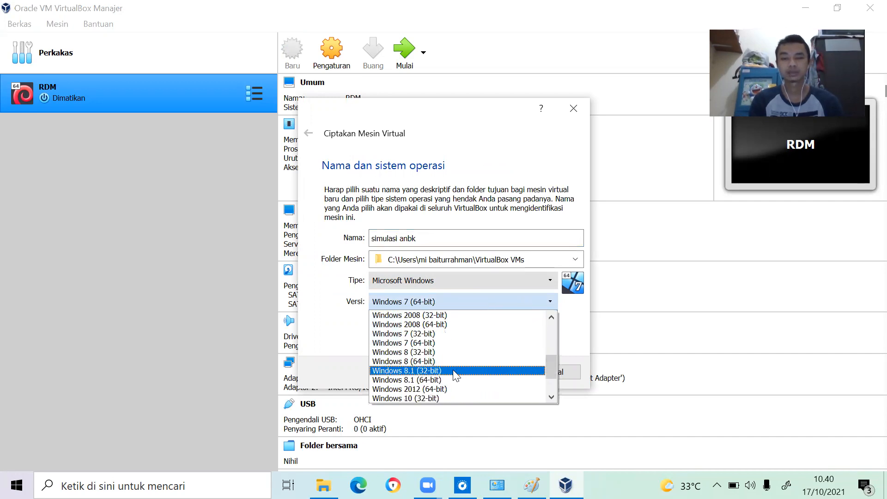
left_click(446, 390)
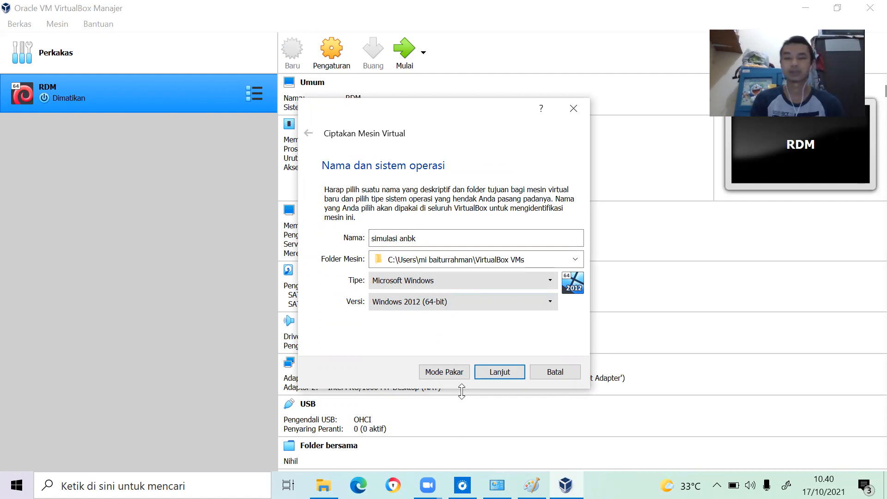
left_click(504, 372)
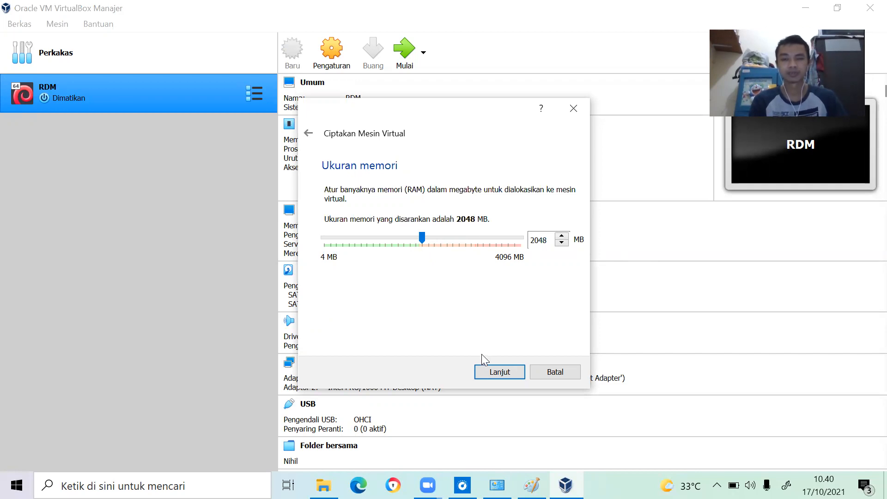
left_click(493, 373)
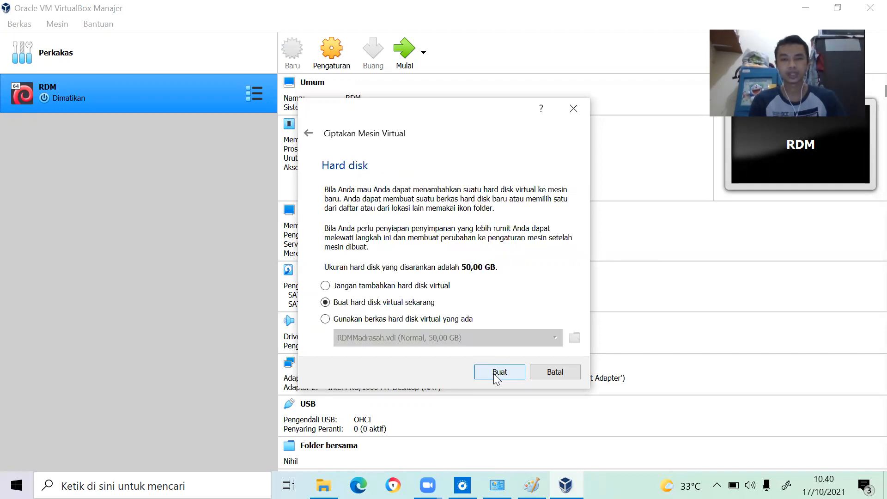
Step: Choose to use an existing virtual hard disk and add new_VHD ANBK 2021_FRESH from the "vhd untuk simulasi" folder on drive C
left_click(334, 320)
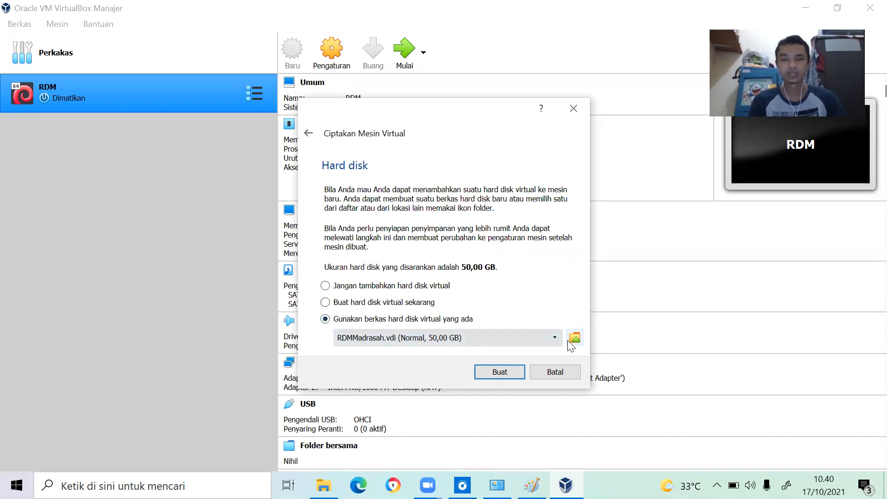
left_click(580, 337)
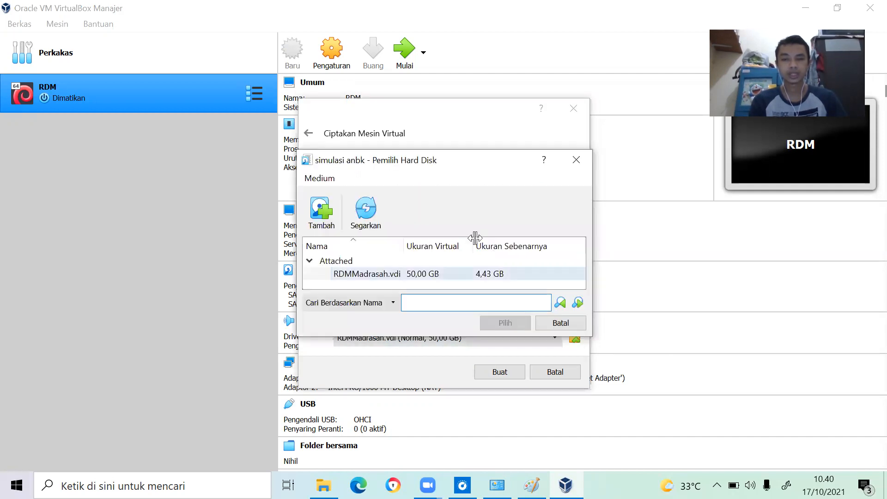
left_click(319, 210)
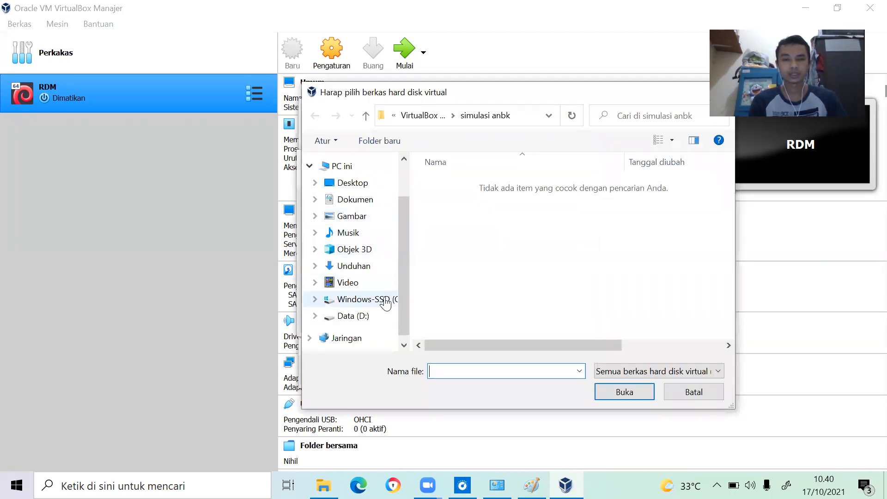
left_click(385, 305)
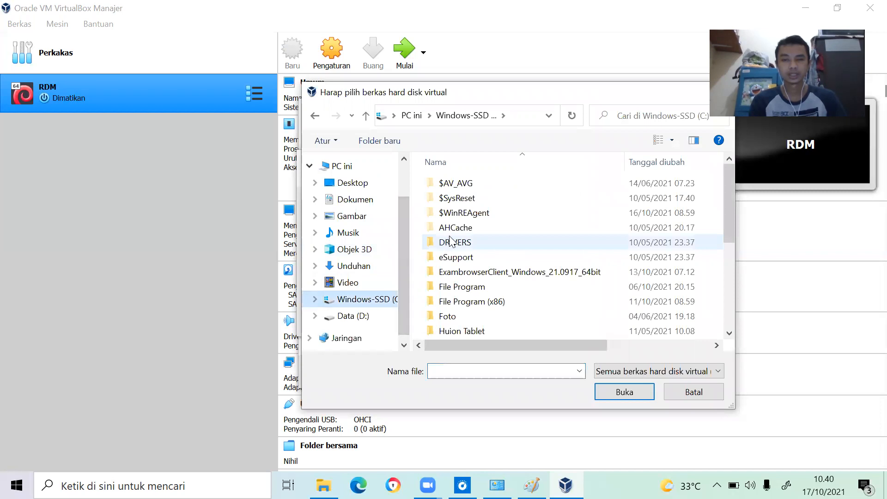
scroll(450, 246, "down", 3)
scroll(451, 252, "down", 1)
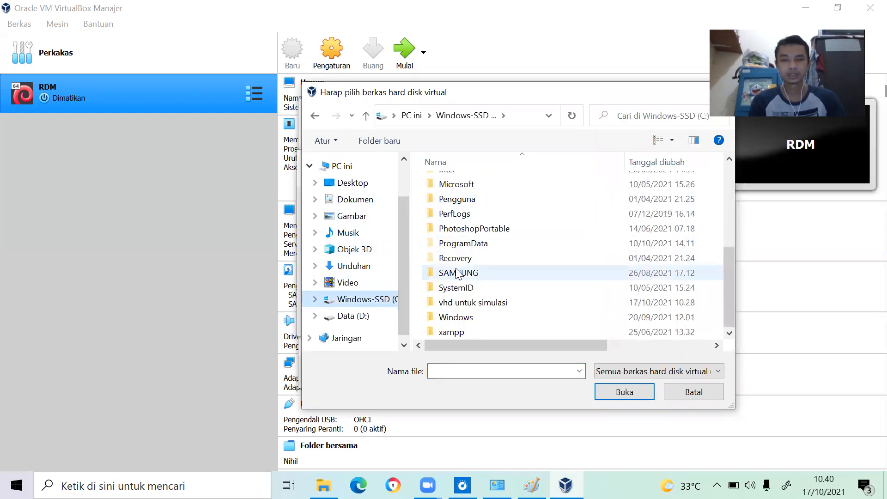
left_click(477, 305)
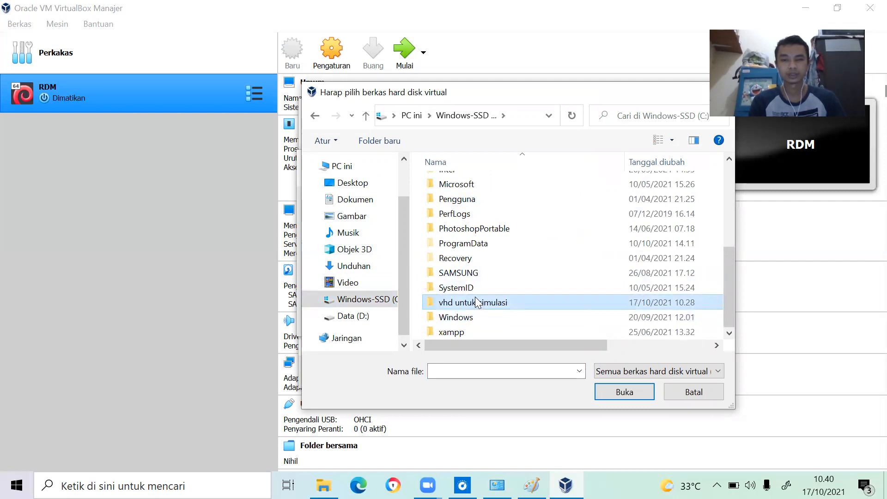
double_click(476, 300)
left_click(499, 185)
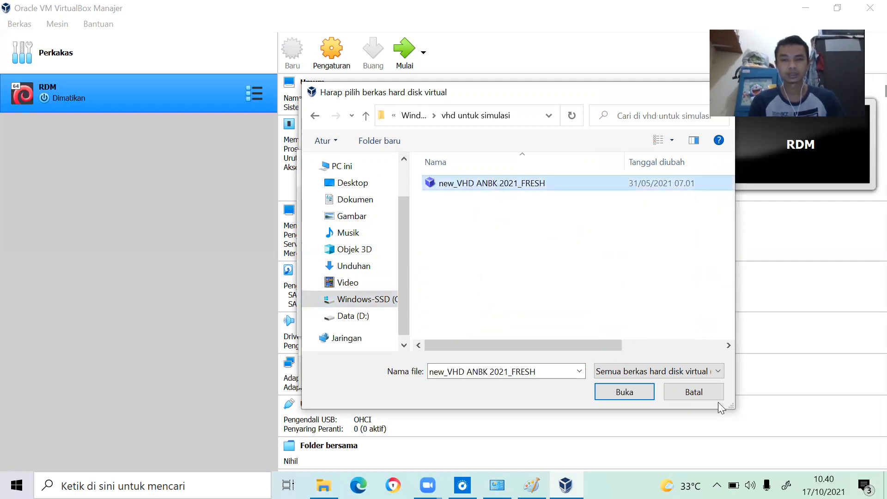
left_click(624, 384)
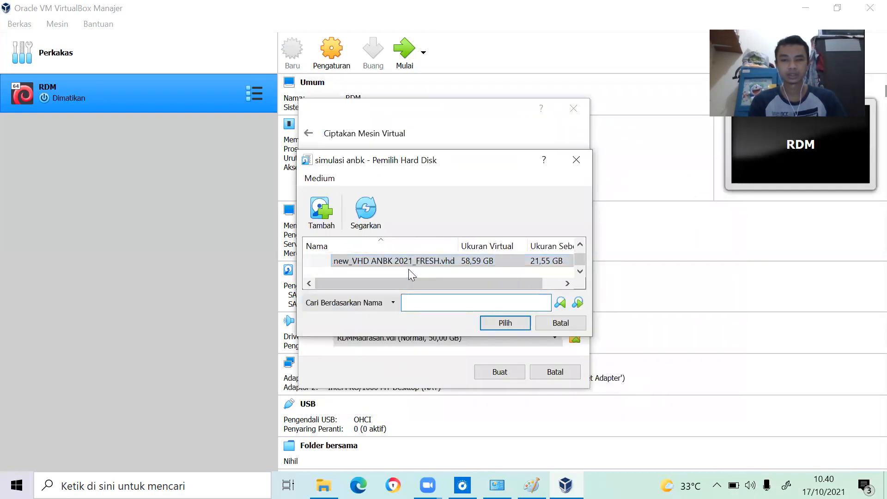
Step: Assign new_VHD ANBK 2021_FRESH.vhd as the machine's hard disk and create the virtual machine
left_click(409, 259)
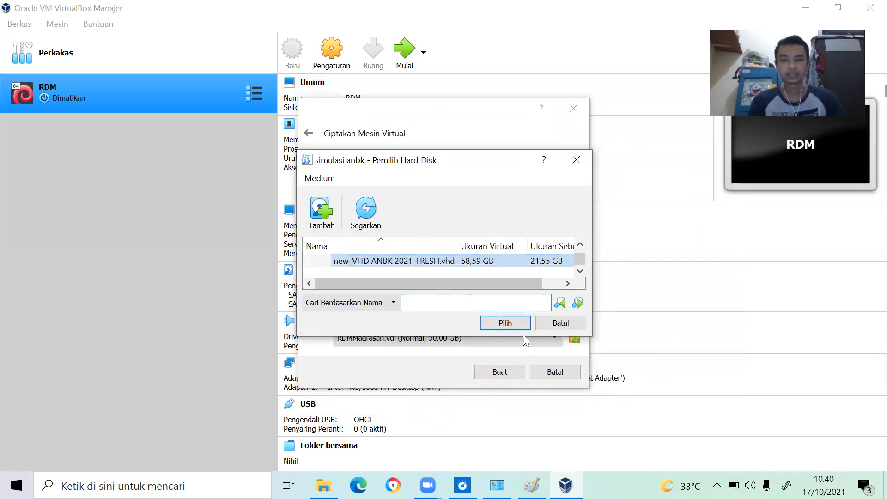
left_click(513, 323)
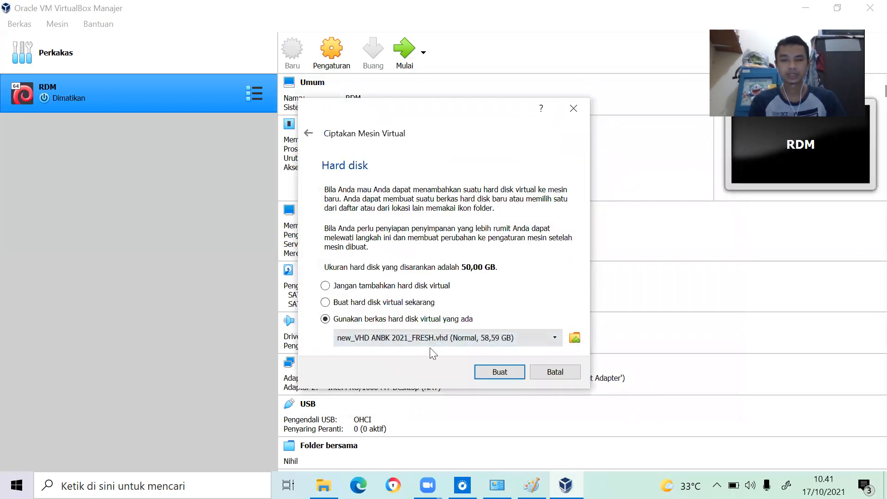
left_click(503, 371)
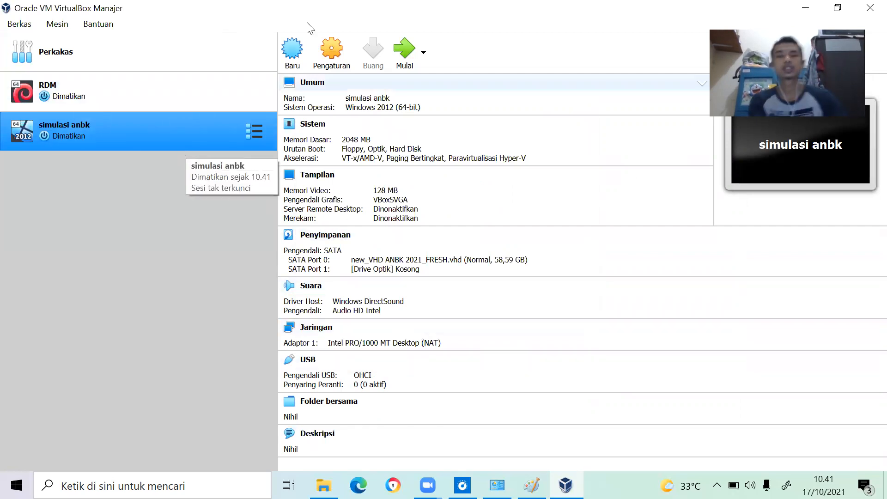
Step: In the "simulasi anbk" machine's system settings, enable the hardware clock in UTC time
left_click(358, 39)
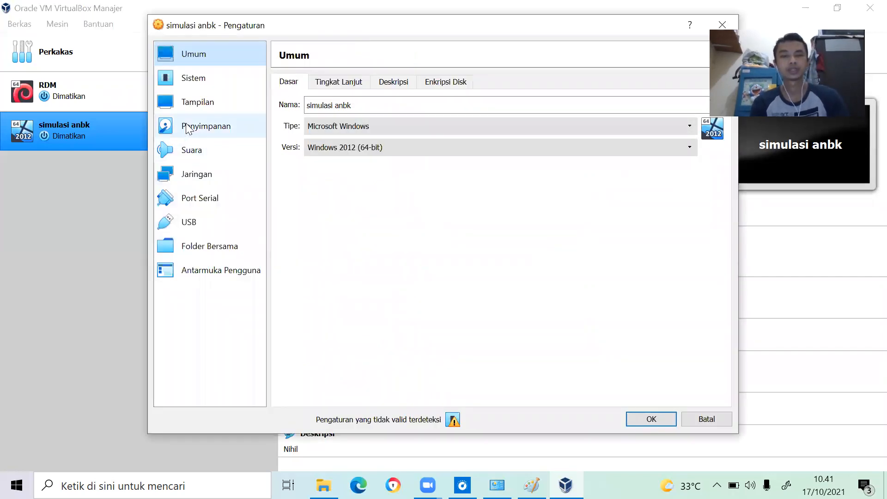
left_click(190, 79)
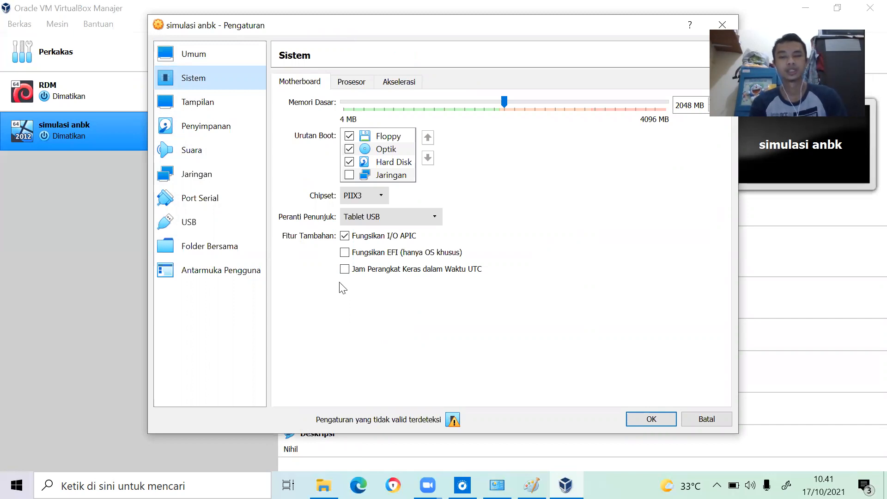
left_click(345, 269)
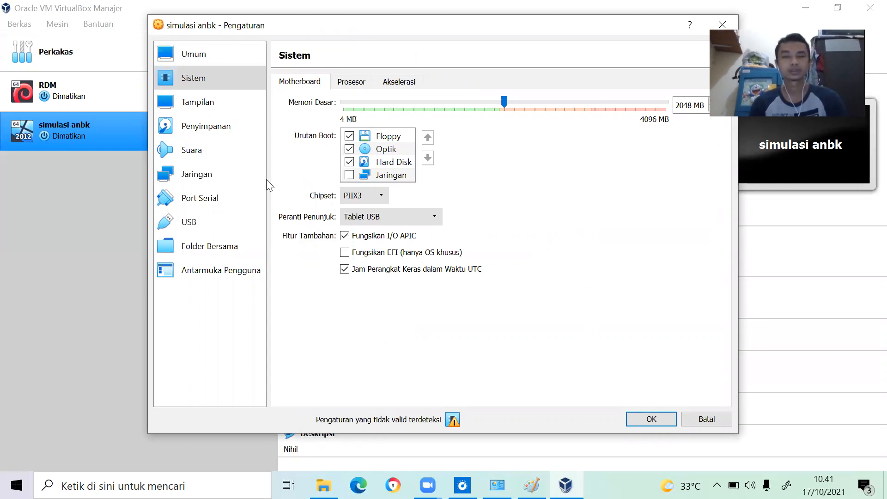
Step: In the "simulasi anbk" machine's network settings, attach Adaptor 1 to Adaptor Ter-bridge
left_click(228, 130)
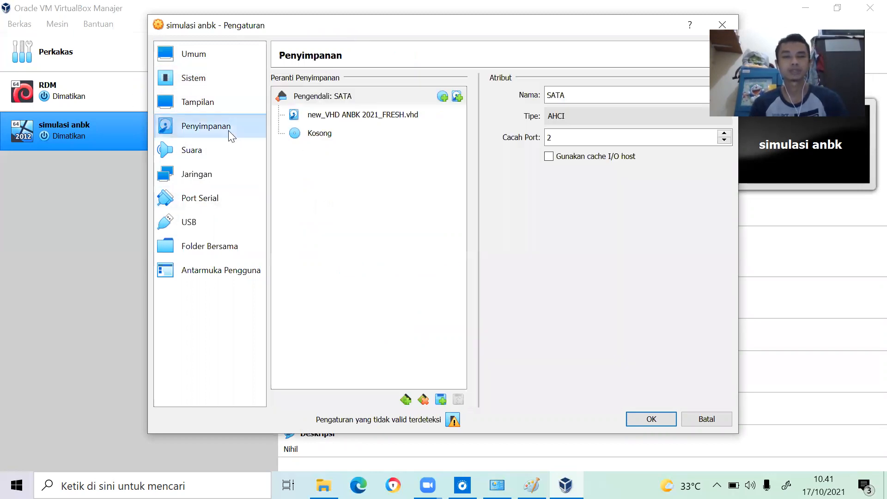
left_click(204, 176)
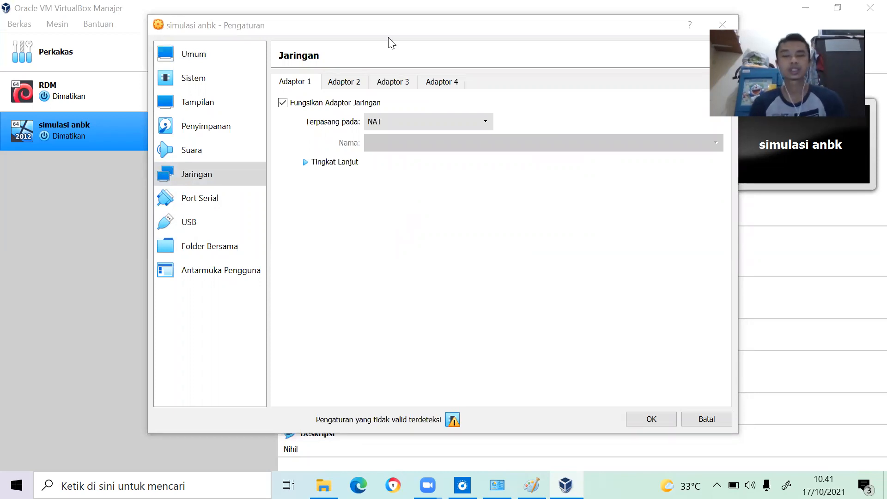
left_click(413, 120)
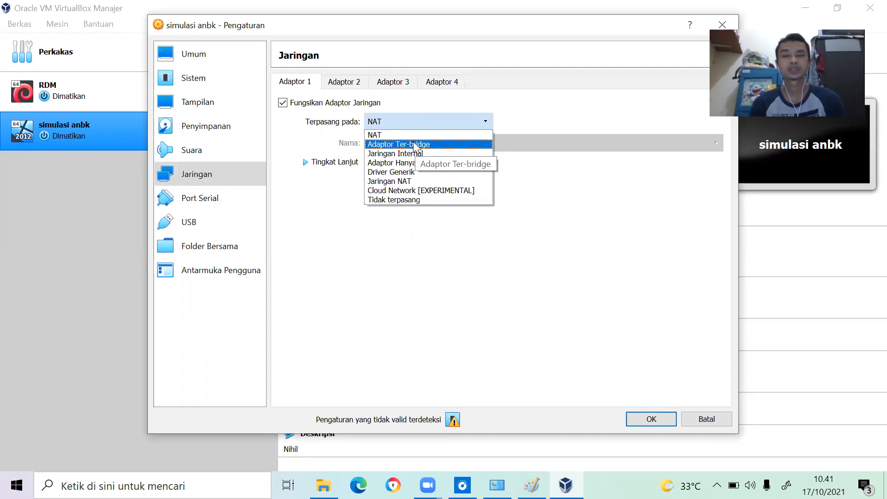
left_click(414, 143)
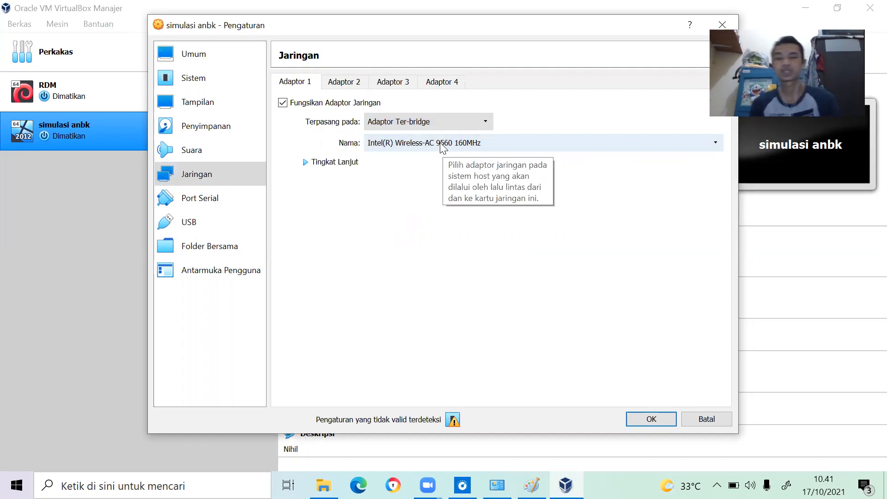
left_click(464, 121)
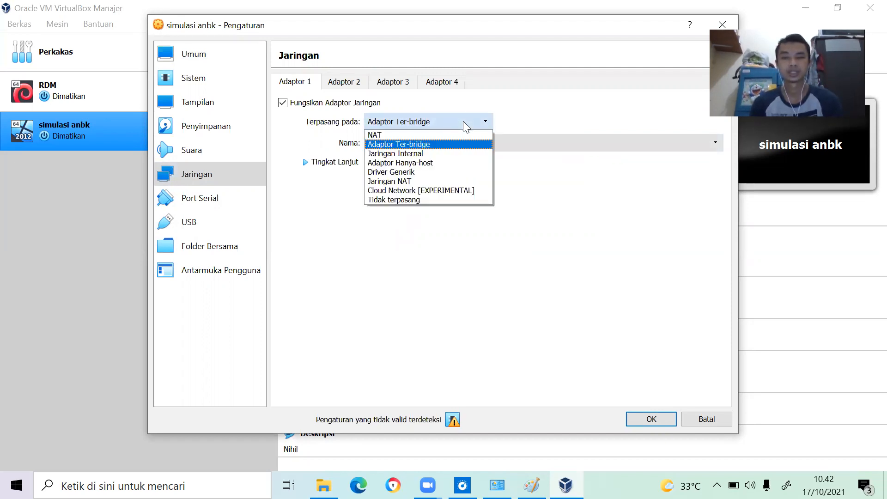
left_click(516, 104)
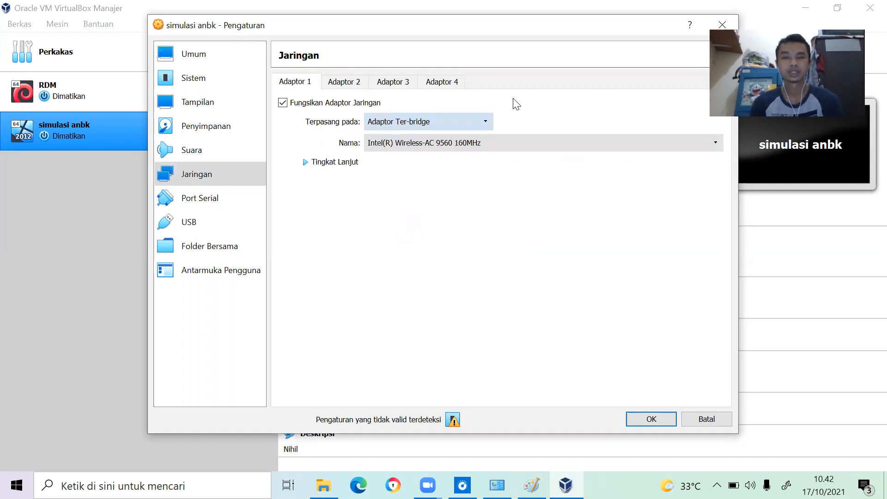
Step: Switch to Network Connections and check which network adapter the Local Area Connection uses
left_click(485, 147)
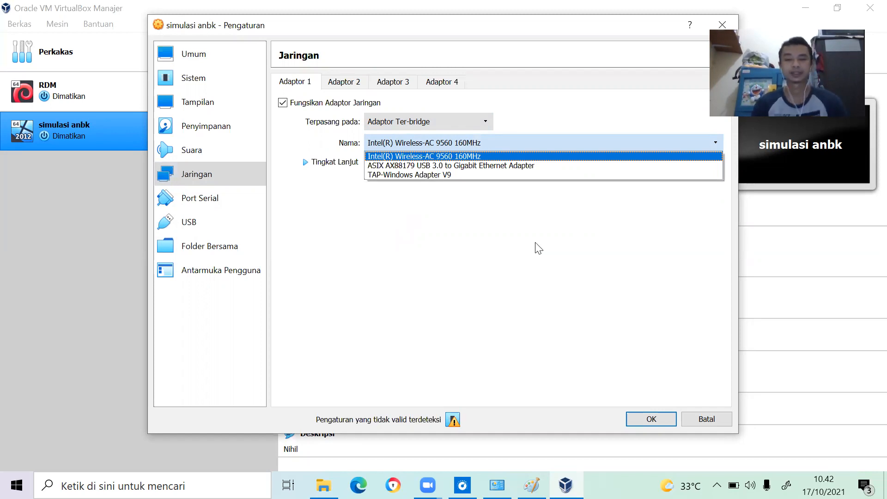
key("Down")
key("Down")
left_click(494, 484)
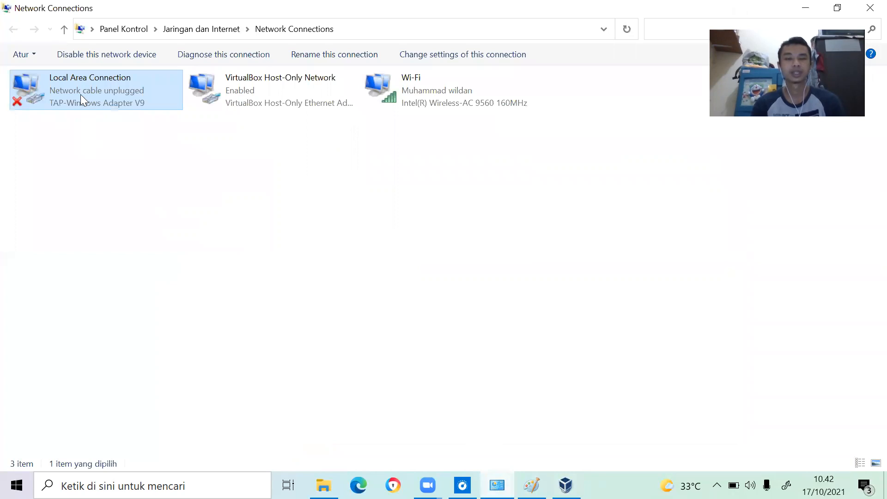
right_click(110, 90)
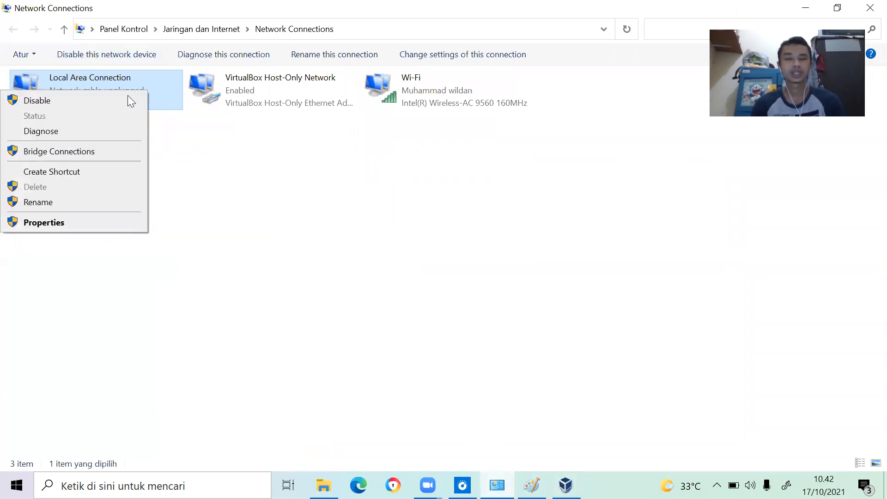
left_click(373, 238)
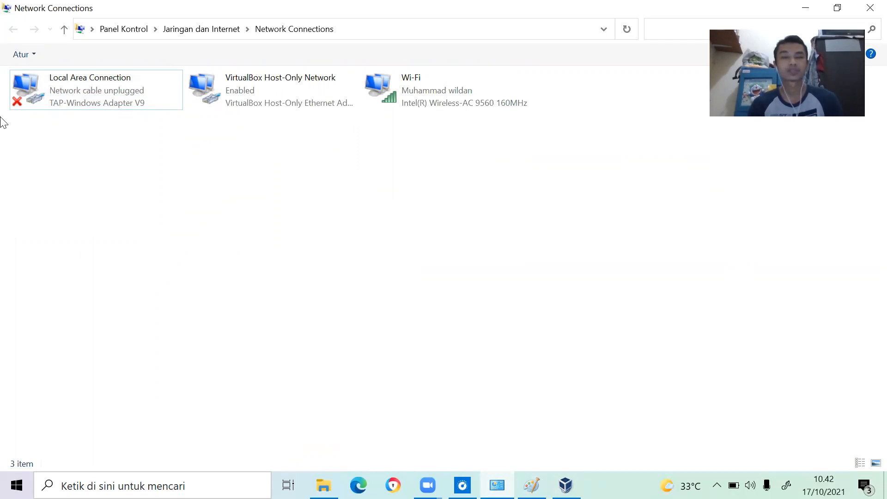
right_click(132, 90)
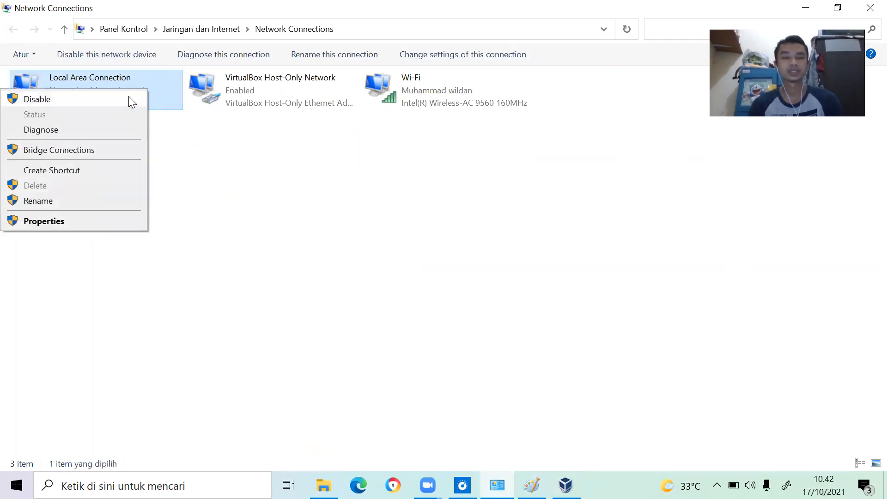
left_click(44, 221)
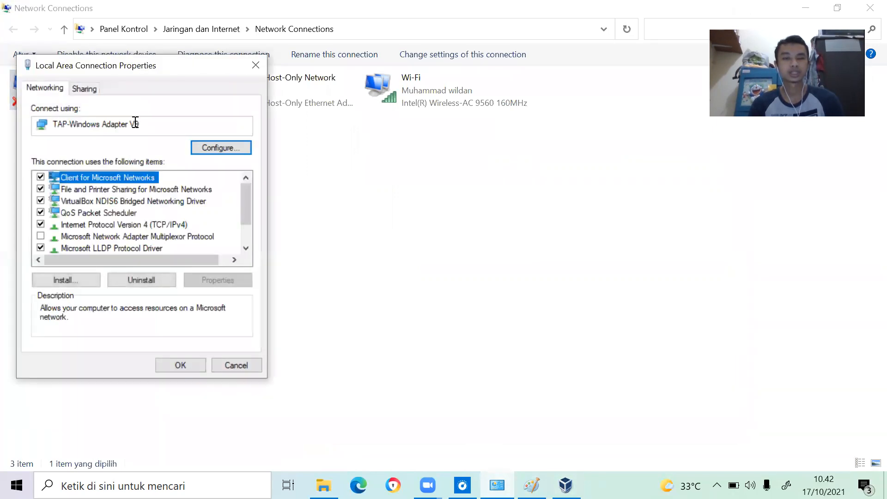
left_click_drag(149, 124, 51, 133)
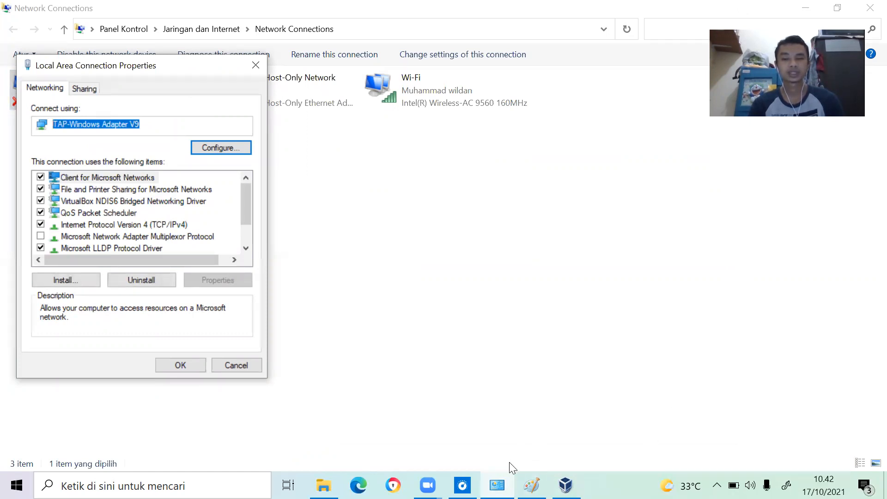
Step: Back in VirtualBox, bridge Adaptor 1 to TAP-Windows Adapter V9 and set its promiscuous mode to Izinkan Semua
left_click(566, 485)
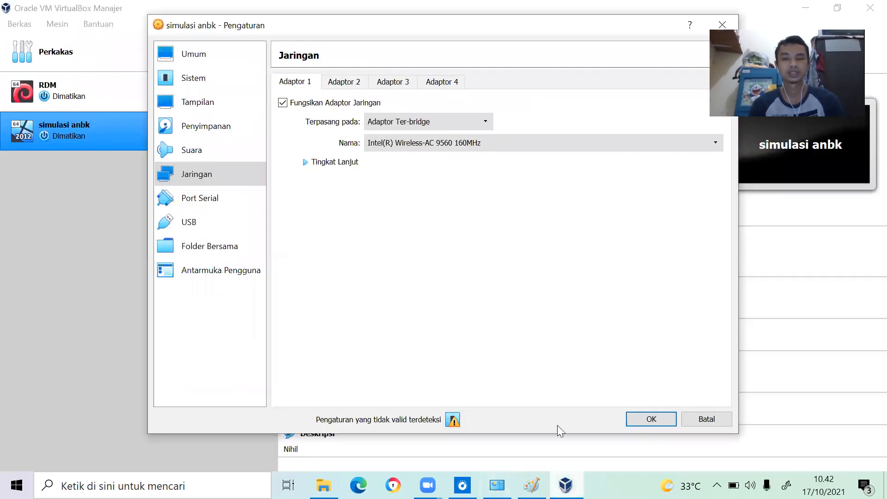
left_click(549, 139)
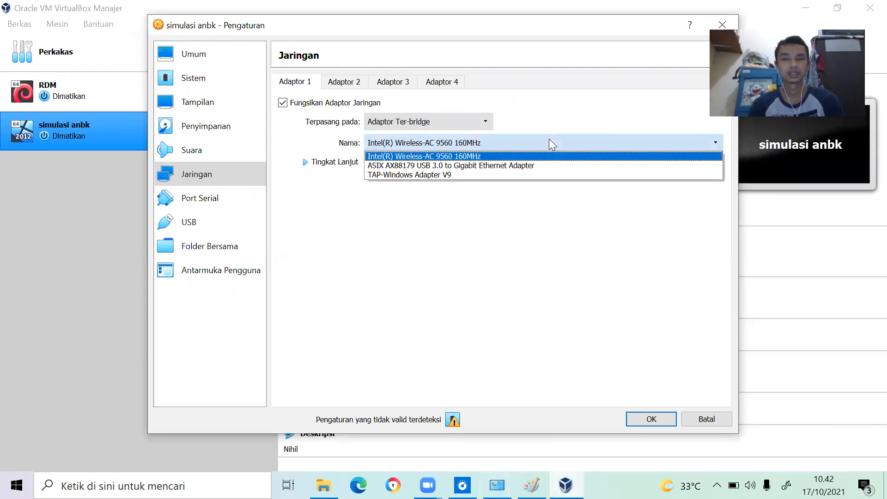
left_click(521, 175)
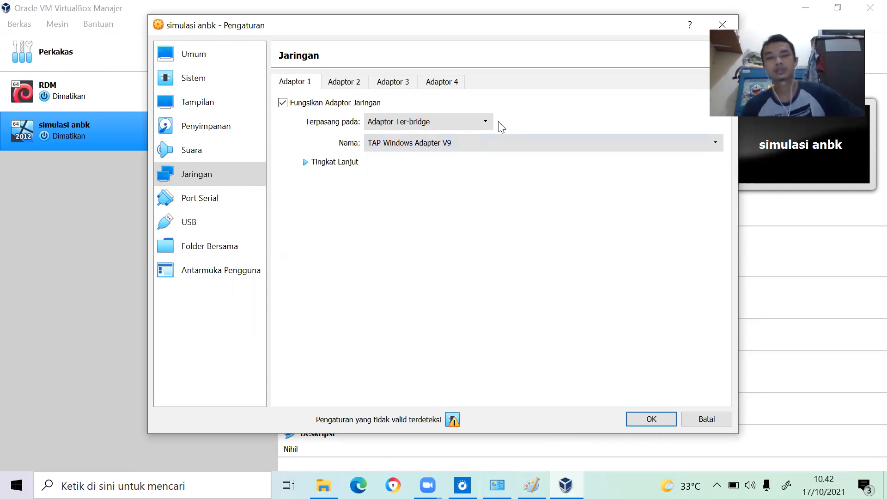
left_click(324, 161)
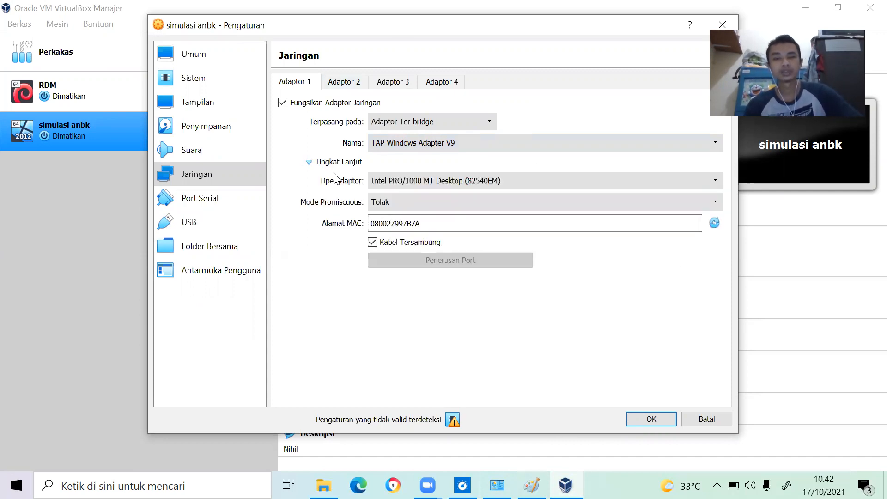
left_click(411, 201)
left_click(420, 234)
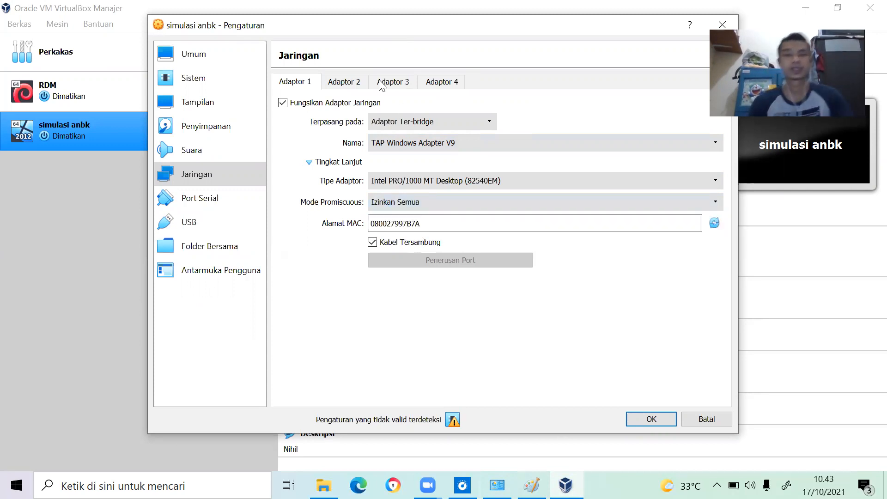
Step: Enable Adaptor 2 of the "simulasi anbk" machine and attach it to NAT
left_click(358, 84)
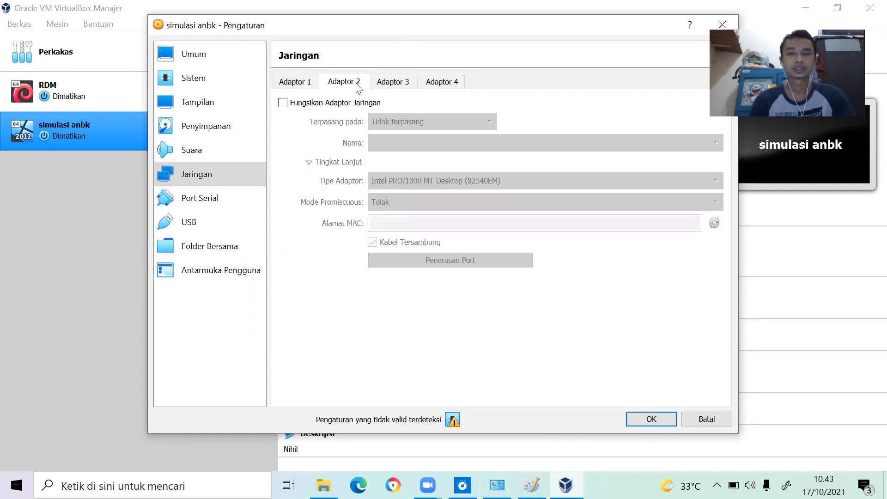
left_click(283, 102)
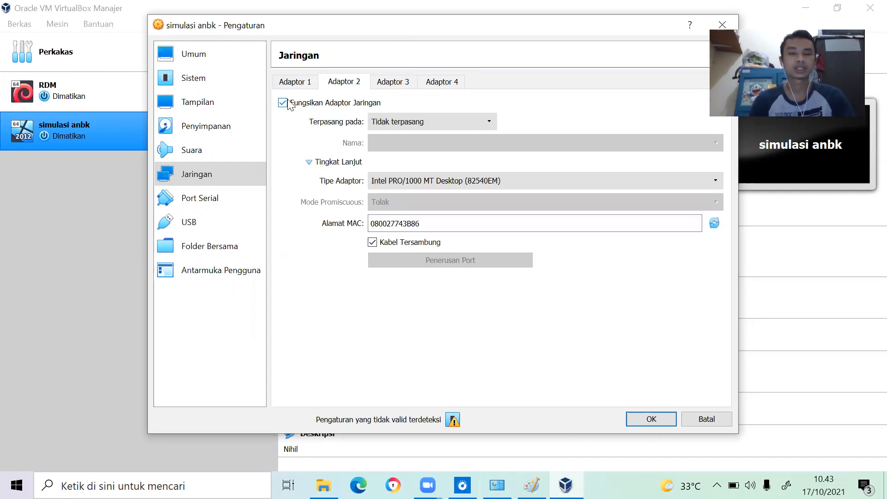
left_click(480, 121)
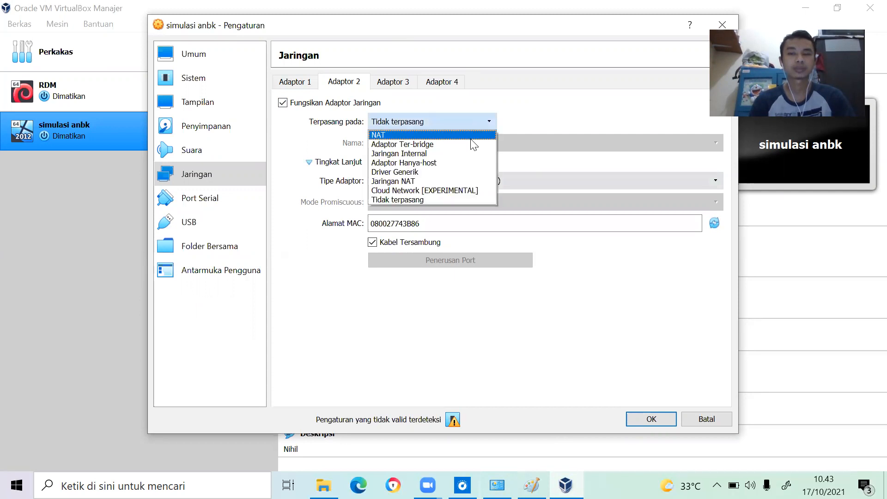
left_click(471, 134)
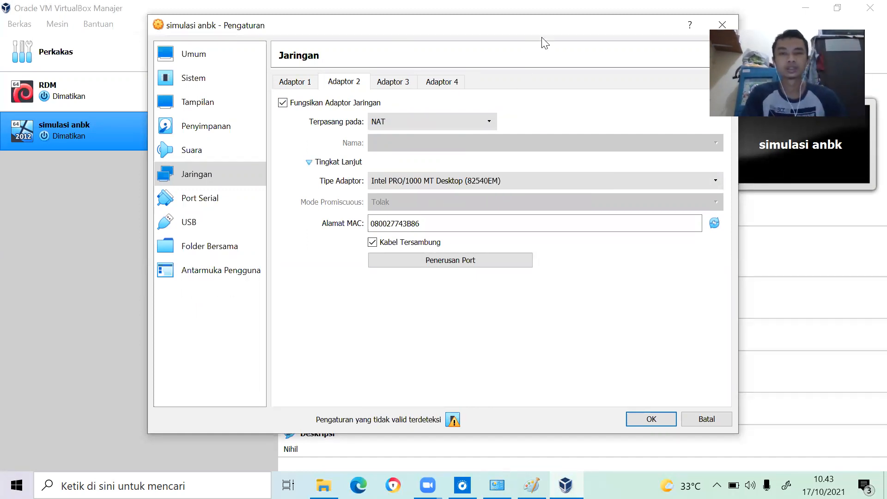
left_click(547, 26)
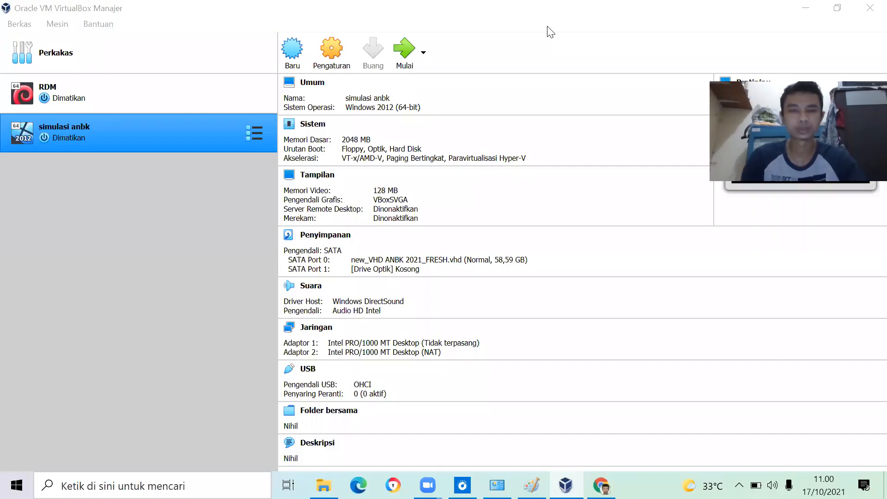
Step: Reopen the "simulasi anbk" network settings and attach Adaptor 1 to Adaptor Ter-bridge with TAP-Windows Adapter V9
left_click(345, 52)
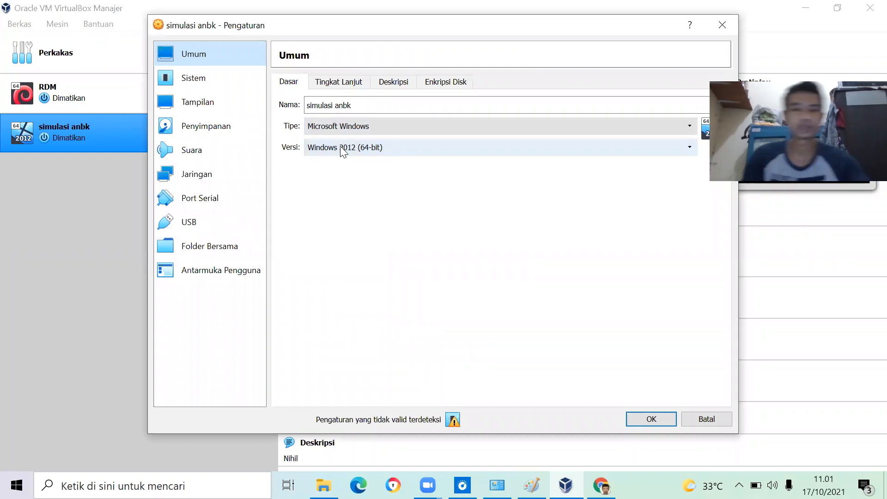
left_click(205, 180)
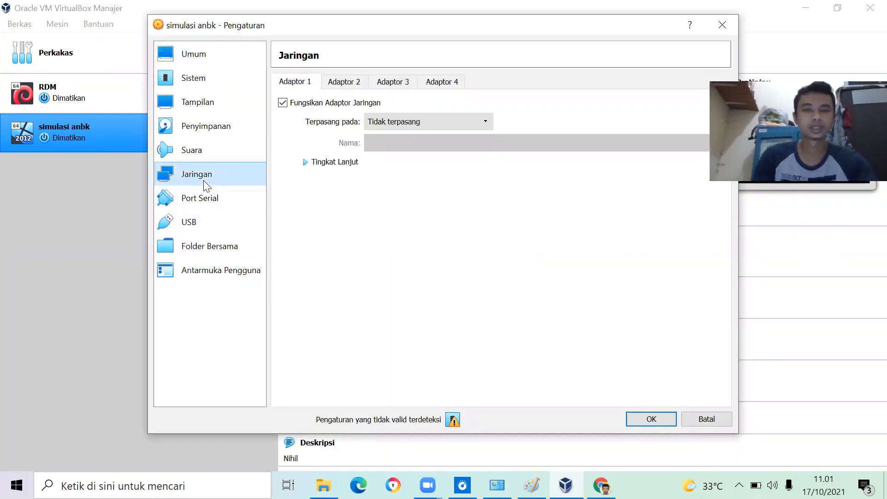
left_click(435, 118)
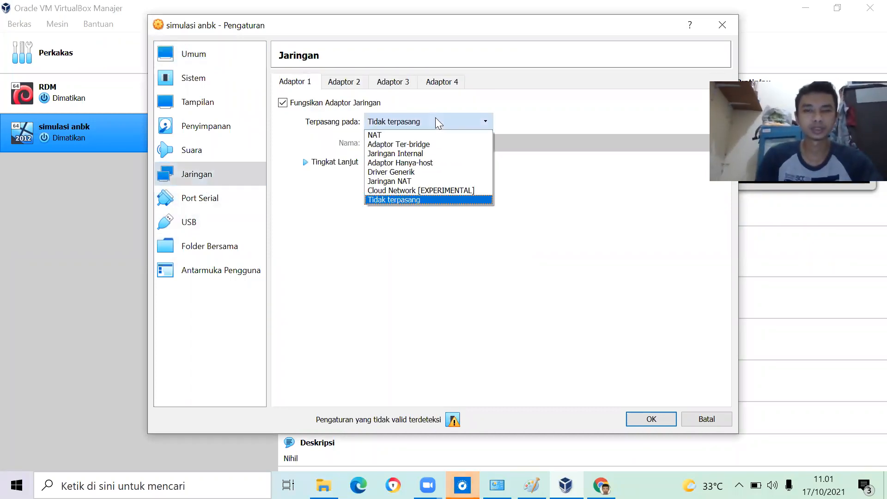
left_click(437, 144)
left_click(436, 143)
left_click(436, 143)
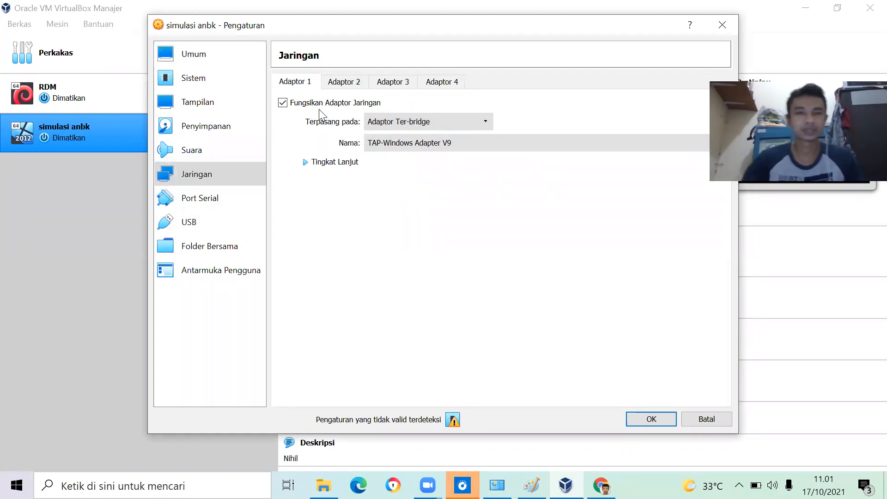
Step: Switch to Network Connections and check the adapter name and IPv4 address settings of the Local Area Connection
mouse_move(498, 486)
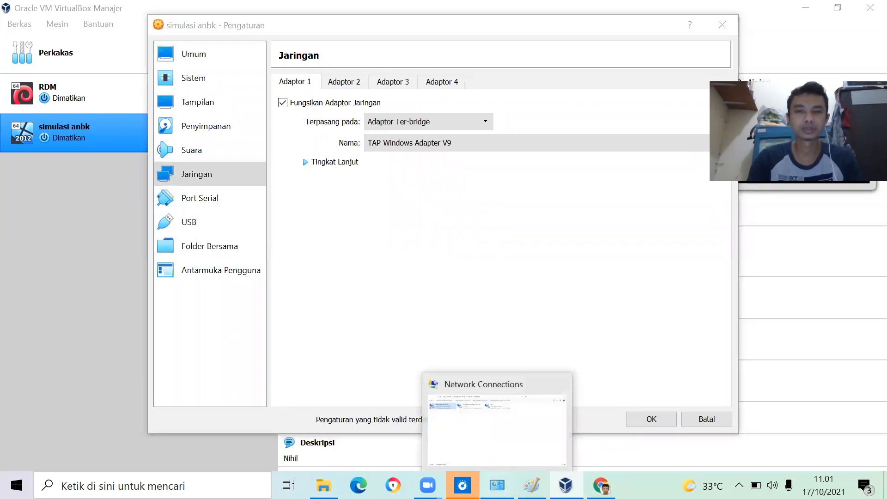
left_click(497, 430)
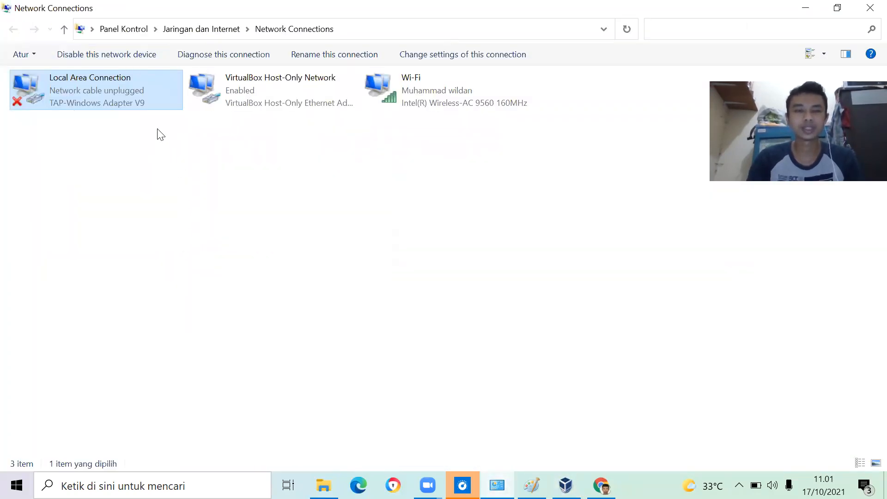
right_click(140, 80)
left_click(99, 221)
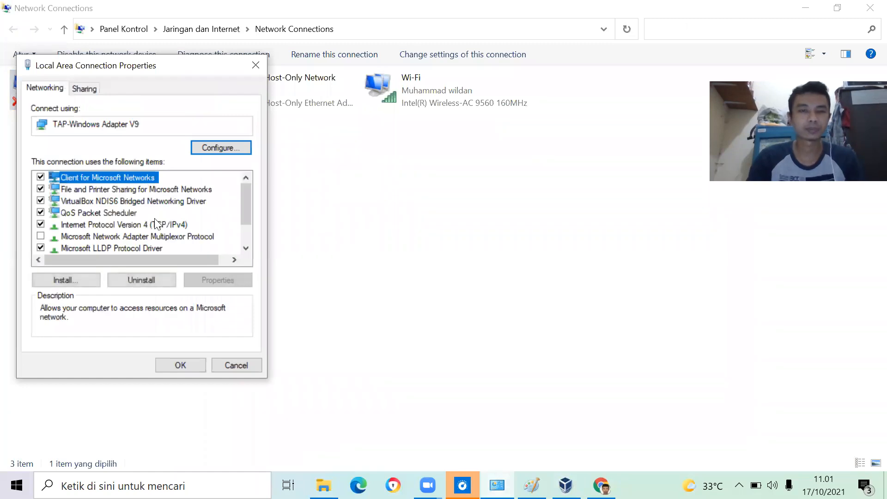
left_click(163, 224)
left_click(210, 277)
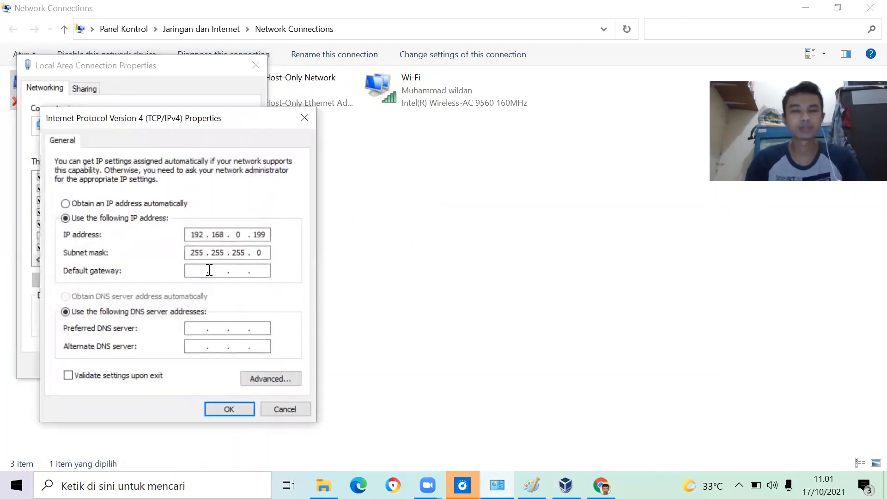
left_click(305, 118)
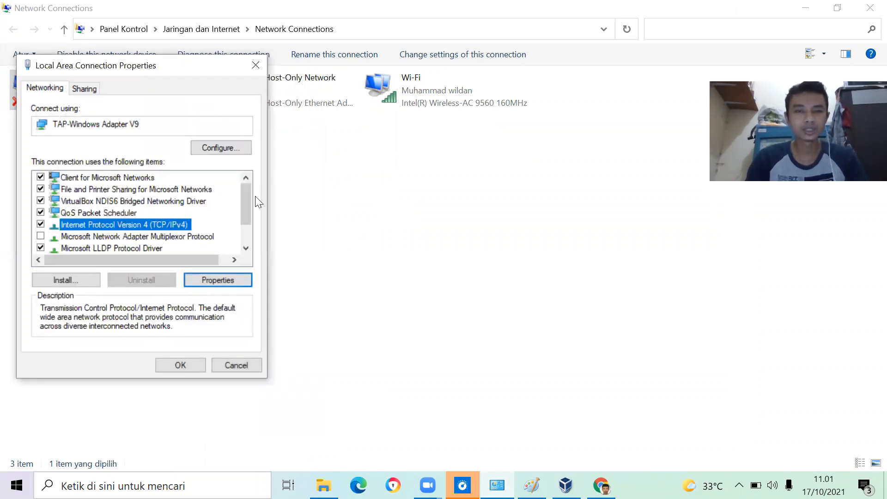
left_click(255, 69)
right_click(251, 89)
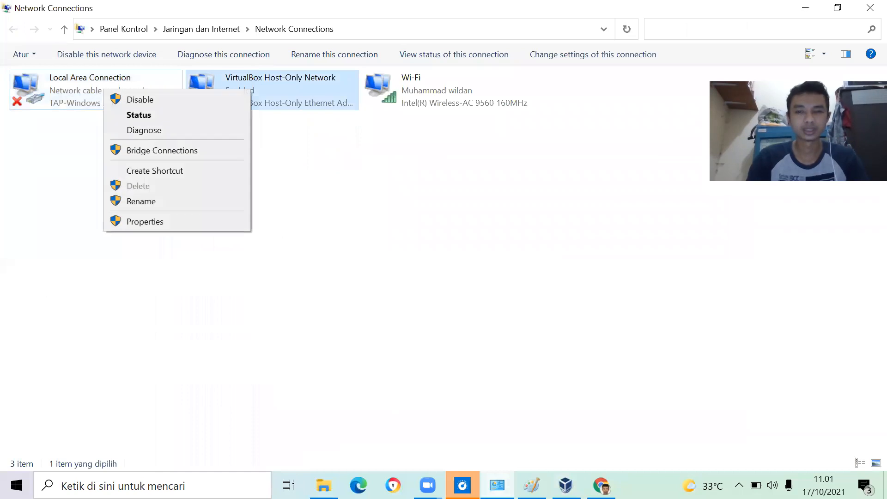
Step: Return to VirtualBox, check that Adaptor 2 of the "simulasi anbk" machine uses NAT, and save the network settings
left_click(566, 485)
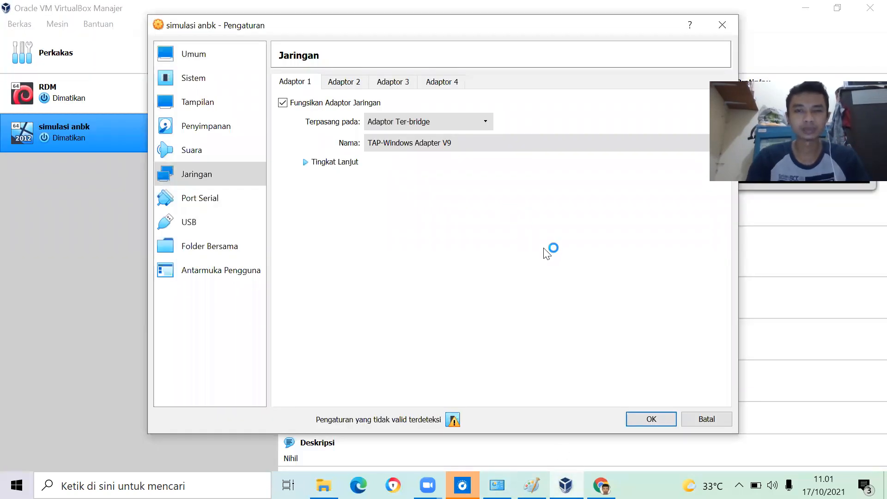
left_click(361, 83)
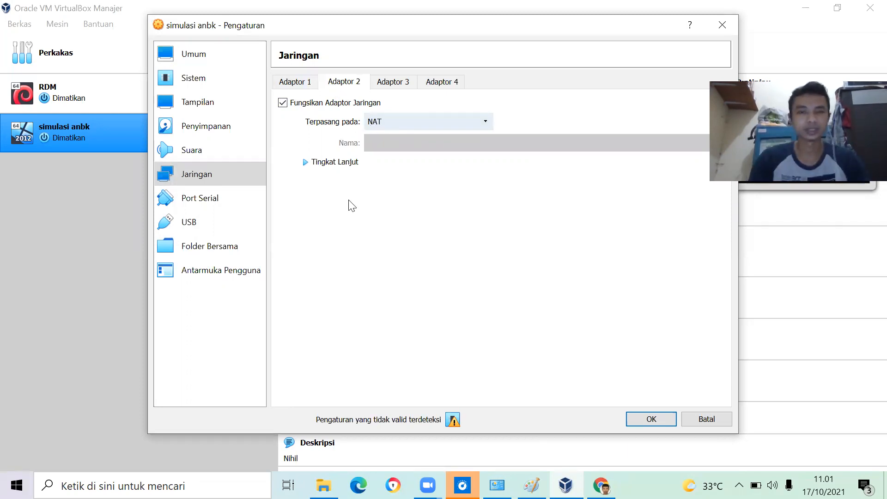
left_click(649, 413)
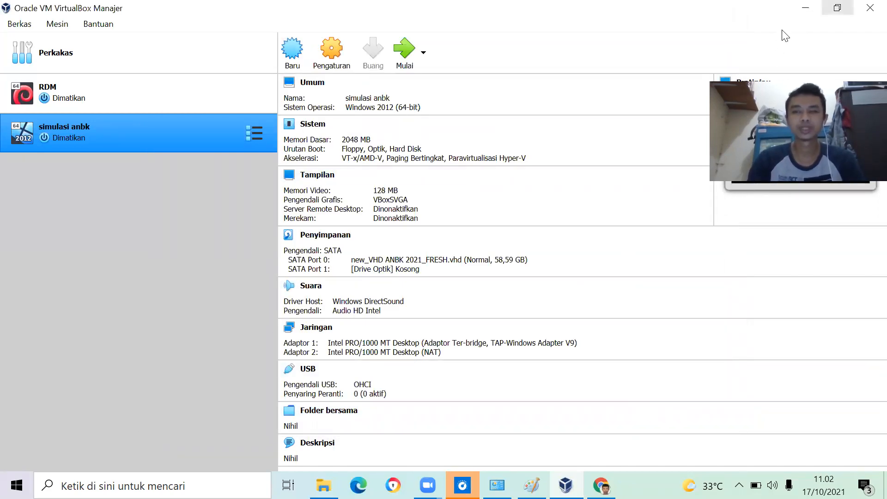
left_click(806, 8)
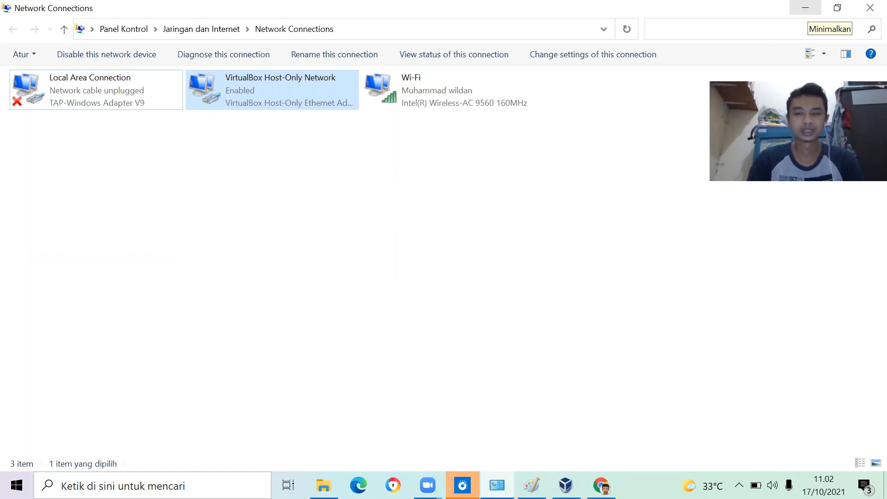
Step: Try attaching Adaptor 1 of the "simulasi anbk" machine to Jaringan Internal and to Adaptor Hanya-host, and discard the changes
left_click(565, 485)
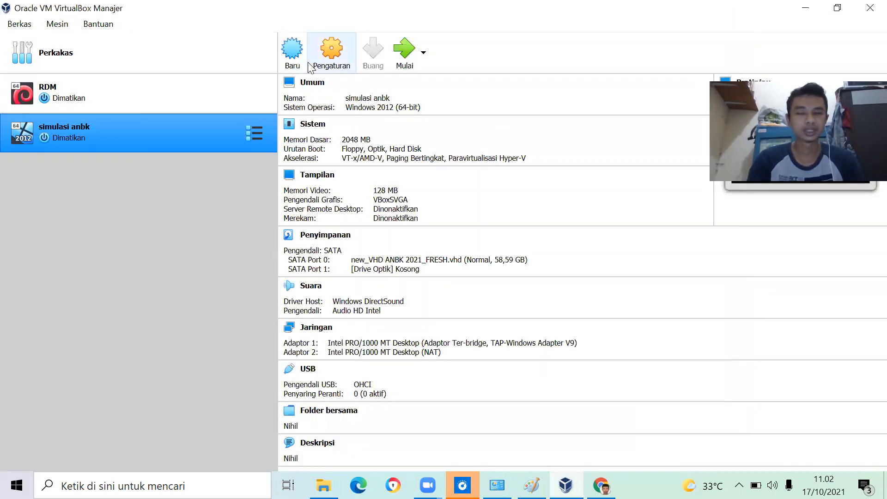
left_click(331, 64)
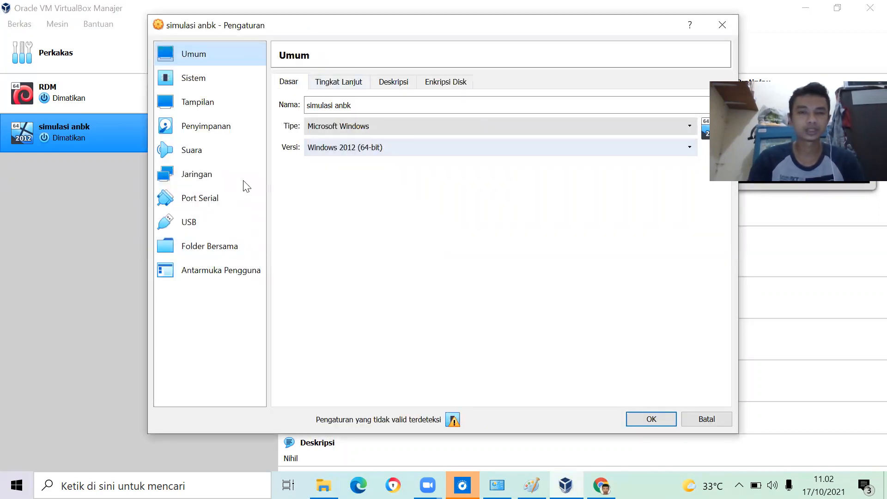
left_click(217, 175)
left_click(396, 121)
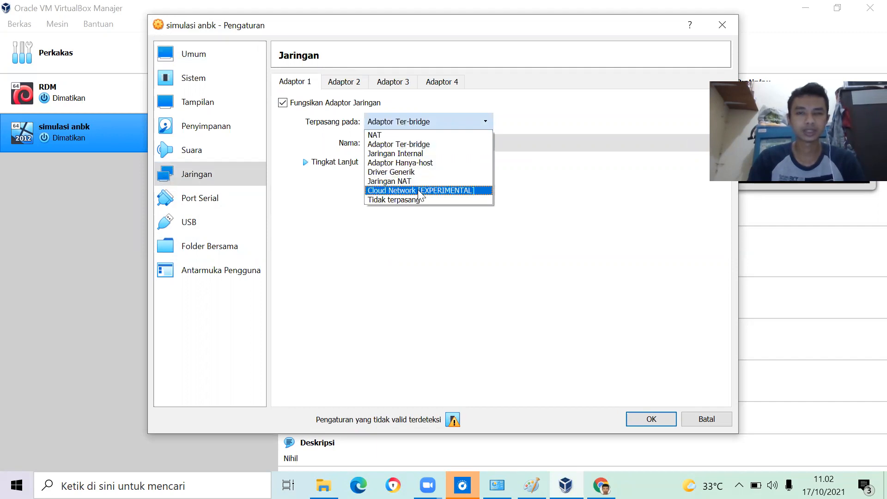
left_click(418, 154)
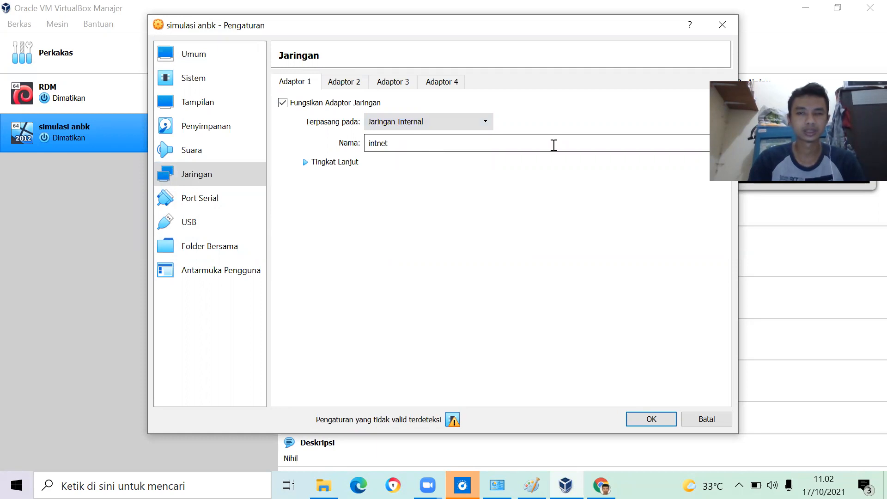
left_click(481, 120)
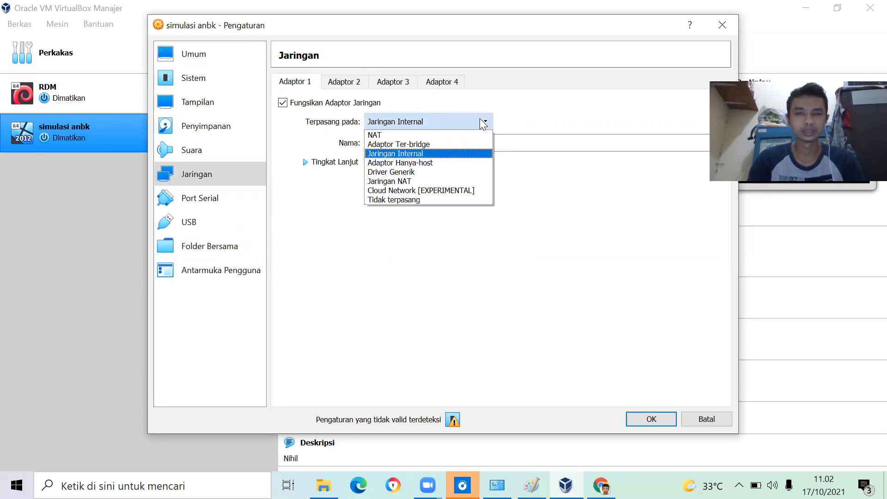
left_click(472, 159)
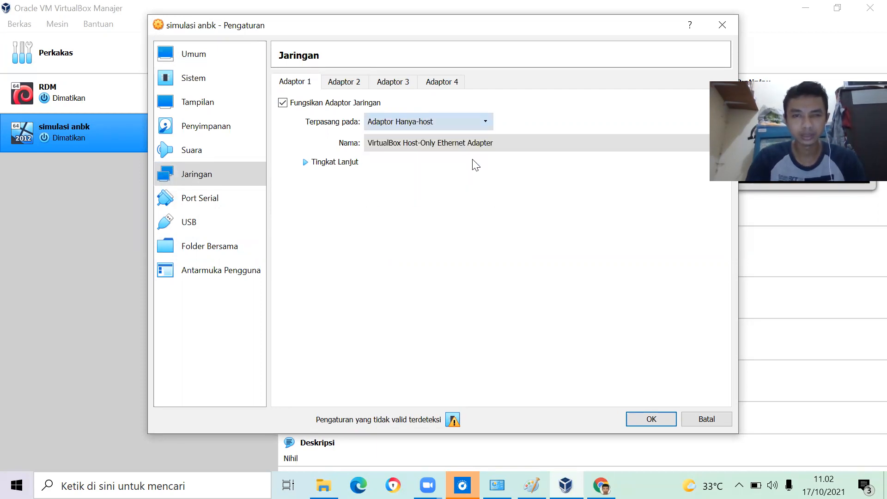
left_click(470, 147)
left_click(470, 147)
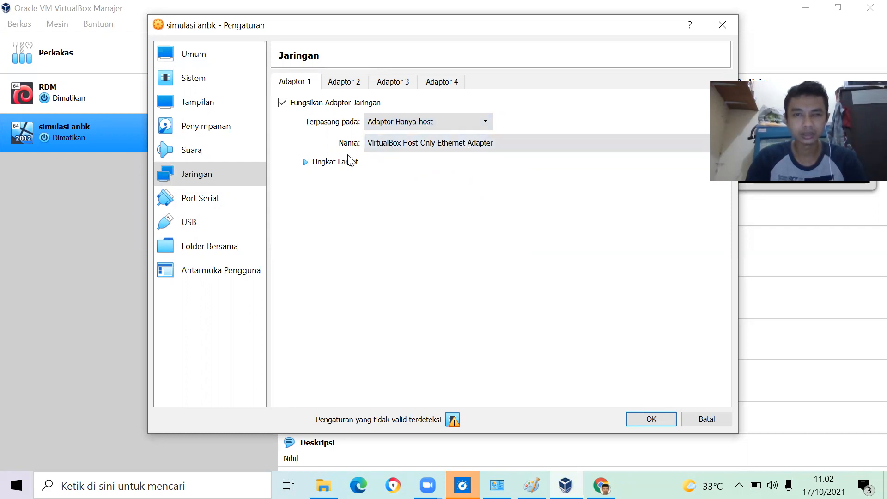
left_click(688, 417)
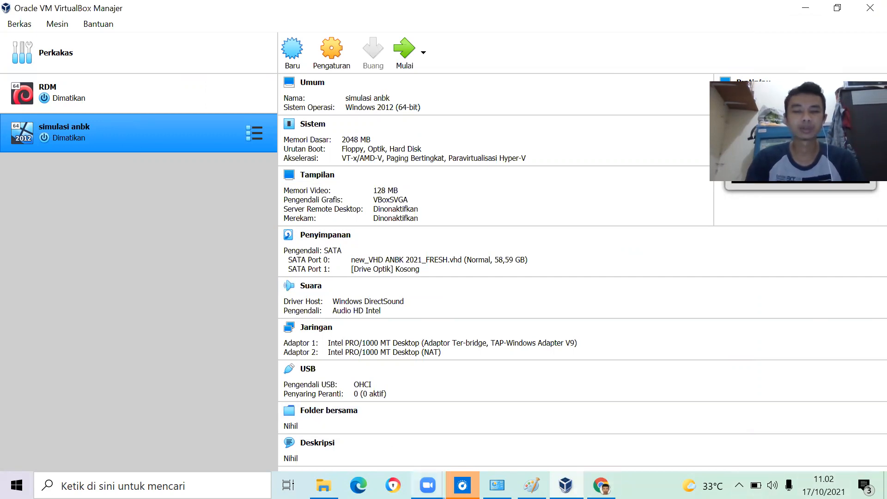
Step: Open Windows Settings, and close it together with the Network Connections and ProktorBrowser folder windows
left_click(17, 485)
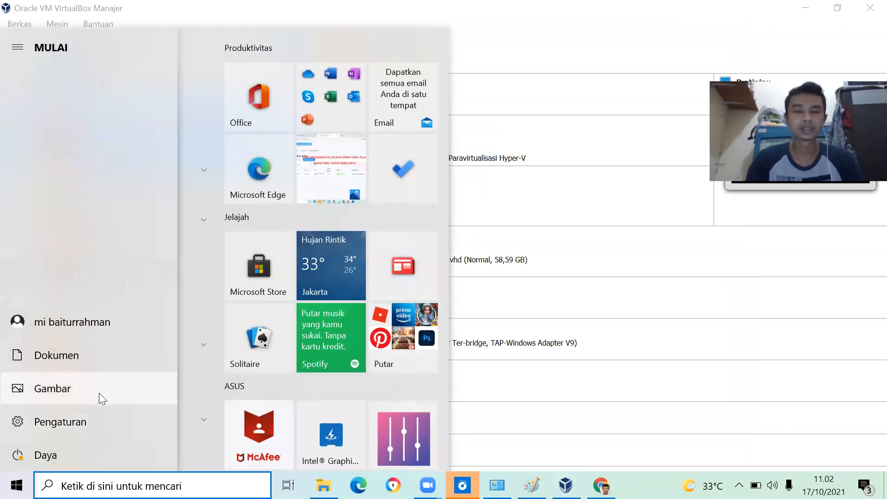
left_click(92, 418)
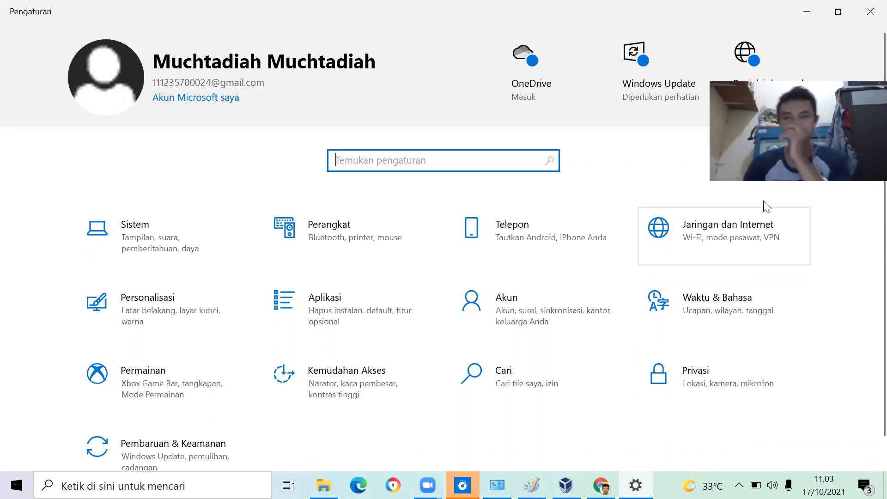
left_click(870, 11)
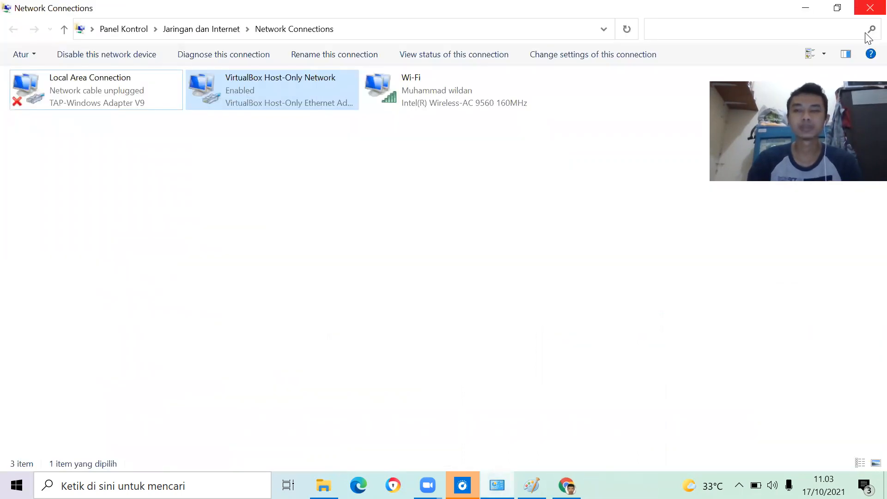
left_click(870, 9)
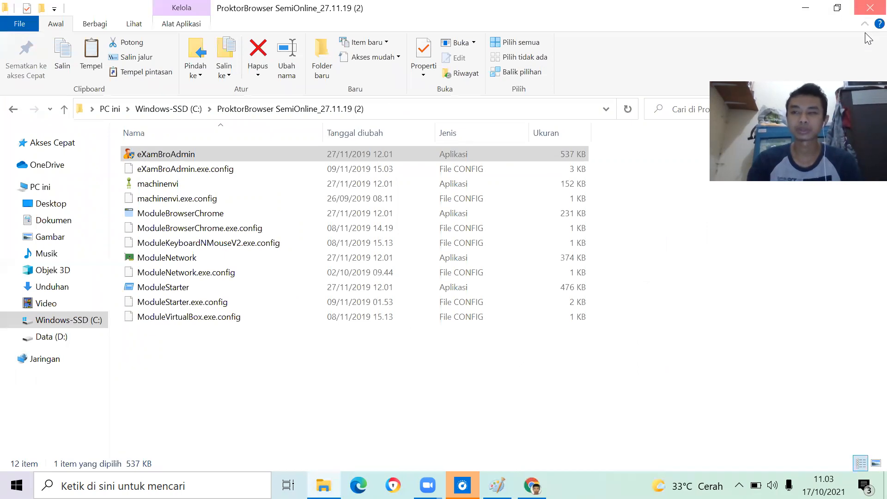
left_click(870, 8)
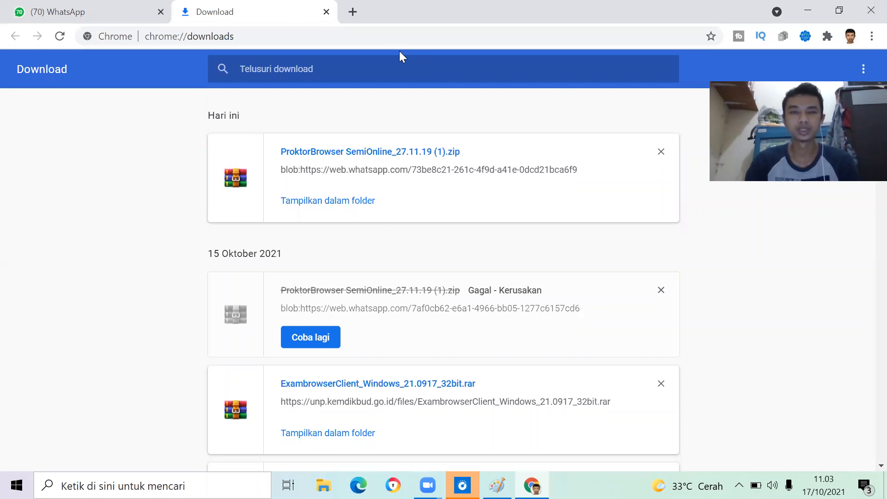
Step: Load the ANBK site anbk.kemdikbud.go.id in Chrome in place of the downloads page
left_click(347, 36)
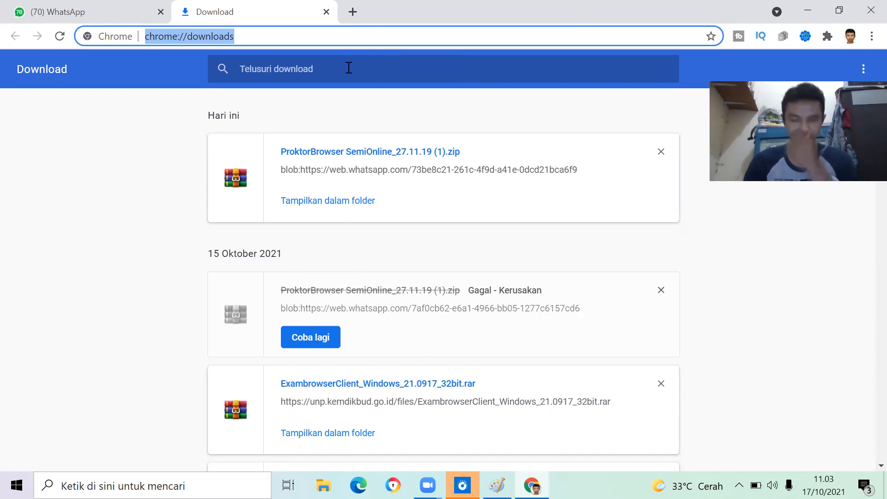
left_click(456, 65)
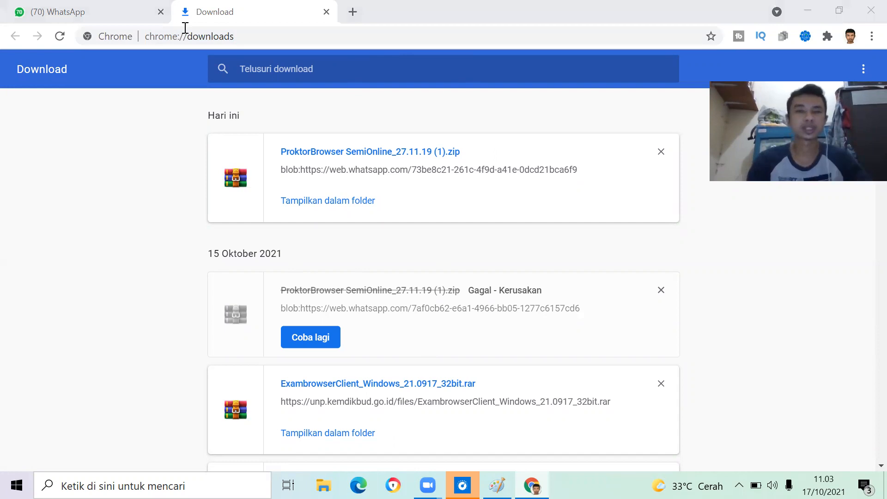
left_click(243, 42)
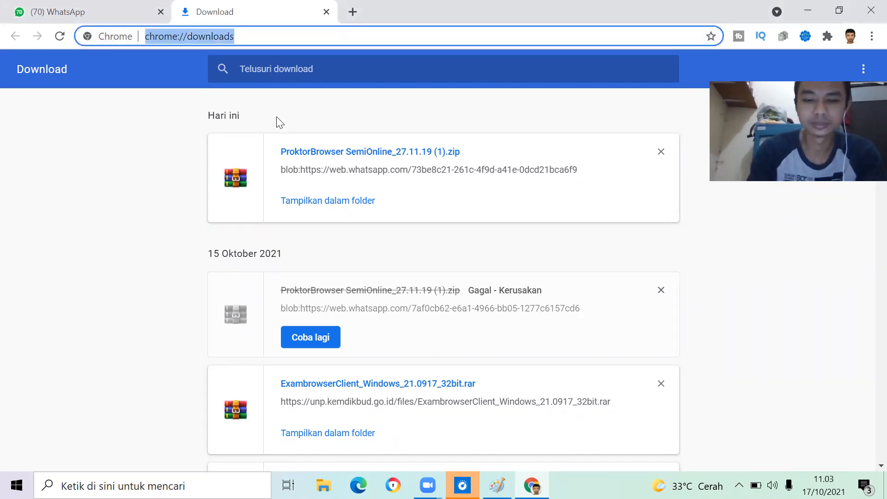
type("a")
key("Return")
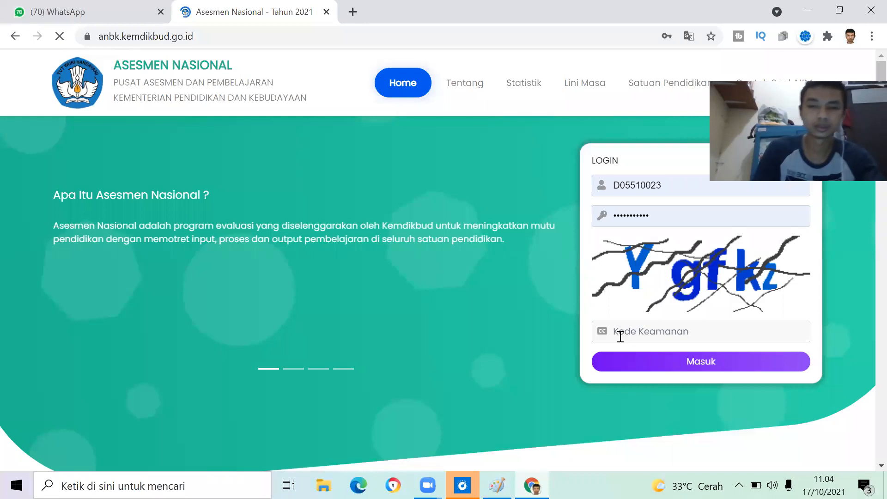
Step: Fill in the Kode Keamanan field with the code from the captcha image and sign in with the saved credentials
left_click(621, 338)
type("Y")
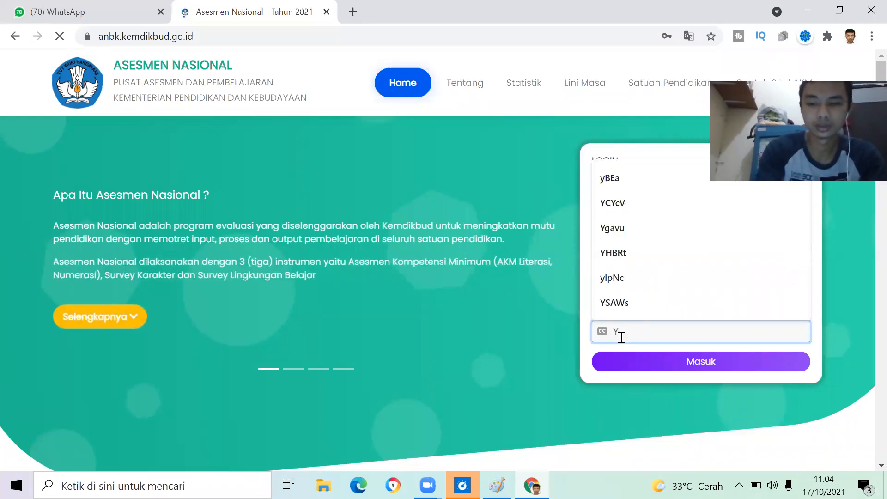
type("gf")
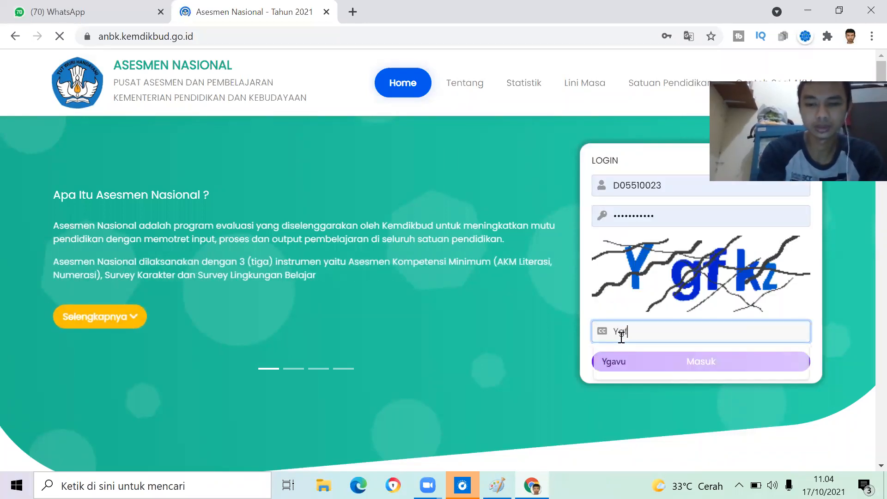
type("kz")
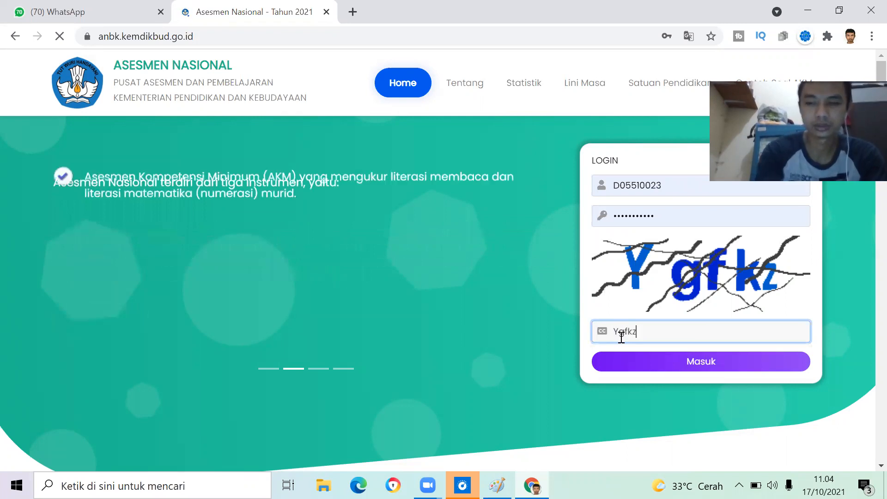
key("Return")
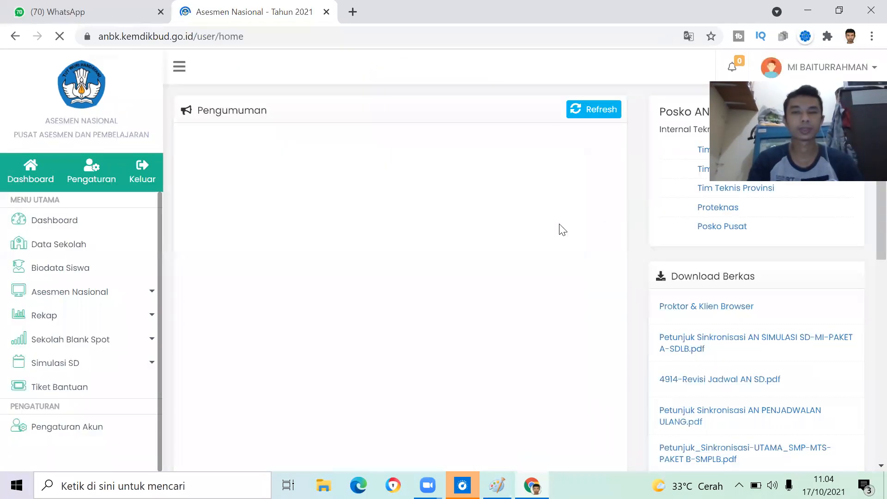
Step: Try to download ProktorBrowser SemiOnline_27.11.19.zip from the Proktor & Klien Browser folder under Download Berkas, and dismiss the antivirus alert
left_click(724, 392)
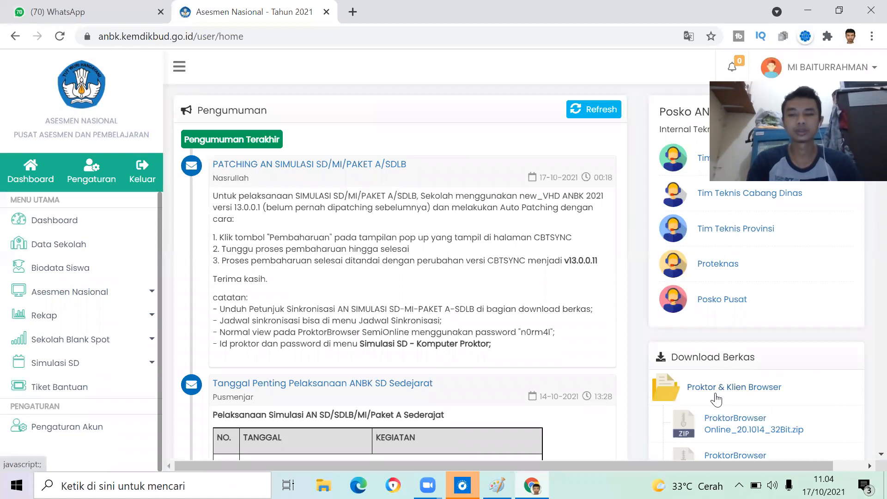
scroll(733, 446, "down", 3)
left_click(730, 366)
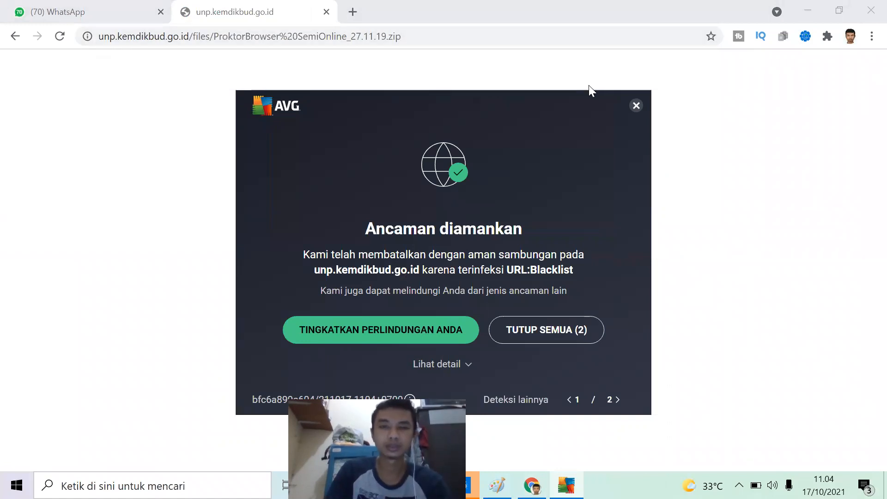
left_click(636, 105)
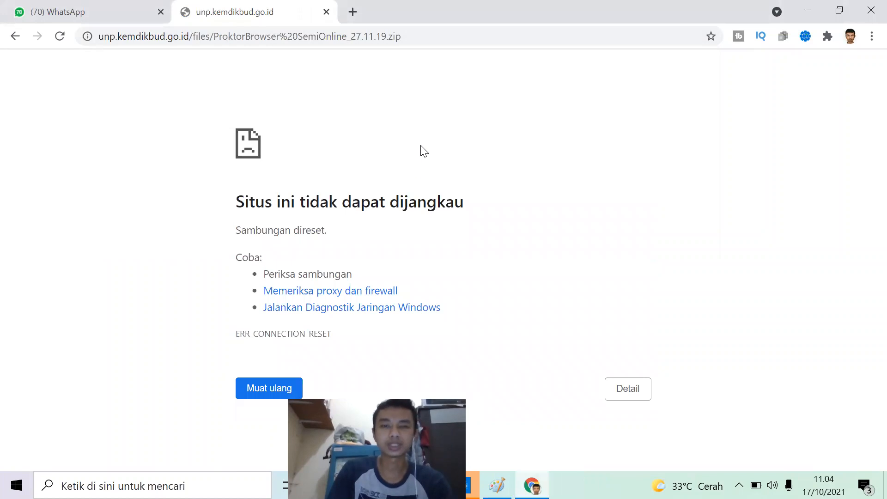
Step: Look at the ProktorBrowser SemiOnline zip file shared in the WhatsApp chat
left_click(101, 10)
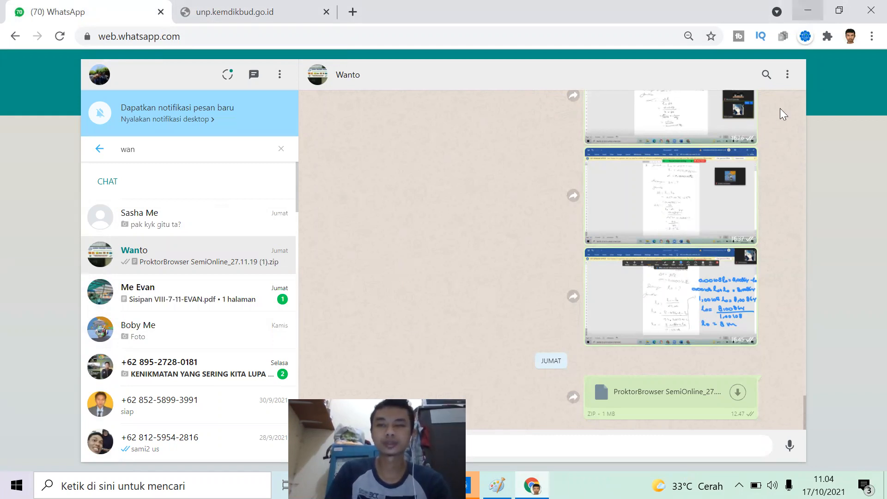
left_click(227, 10)
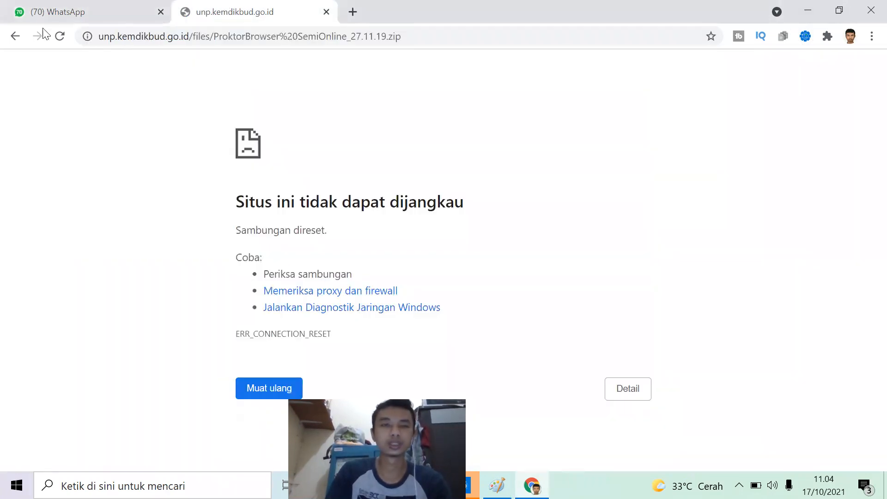
Step: Return to the ANBK dashboard, expand the Proktor & Klien Browser folder to review its files, and show the desktop
left_click(15, 36)
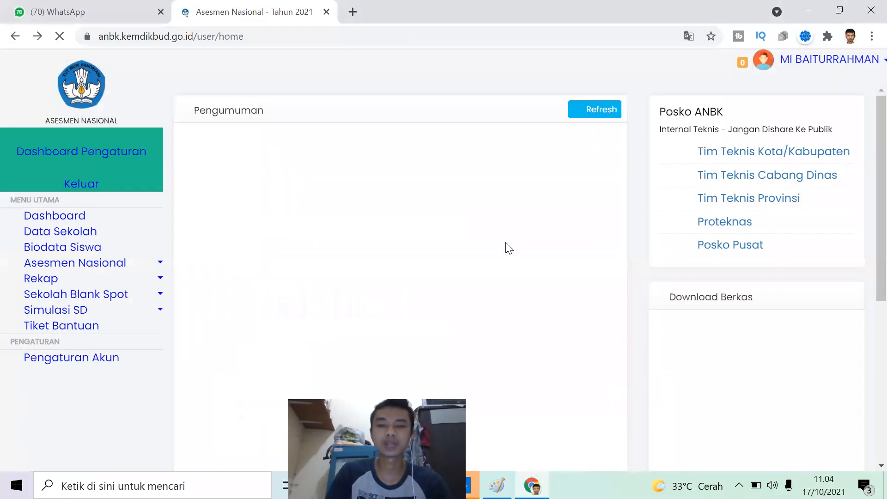
scroll(733, 224, "down", 5)
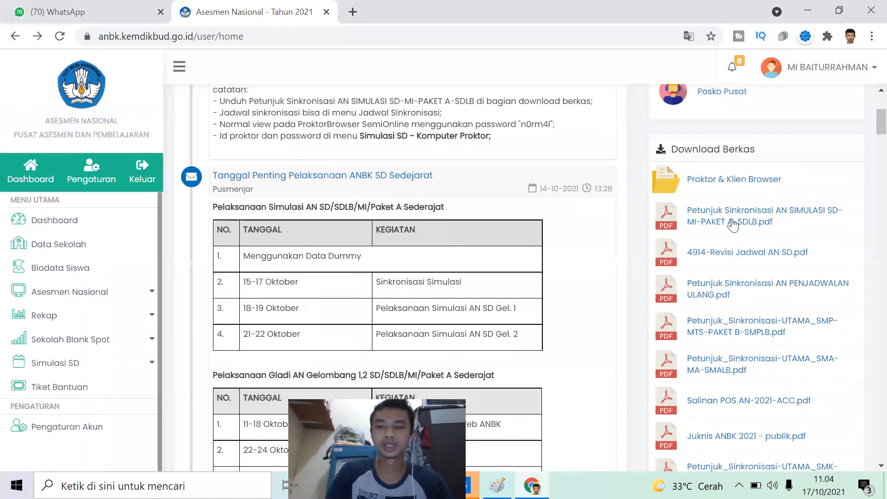
left_click(734, 189)
scroll(763, 291, "down", 1)
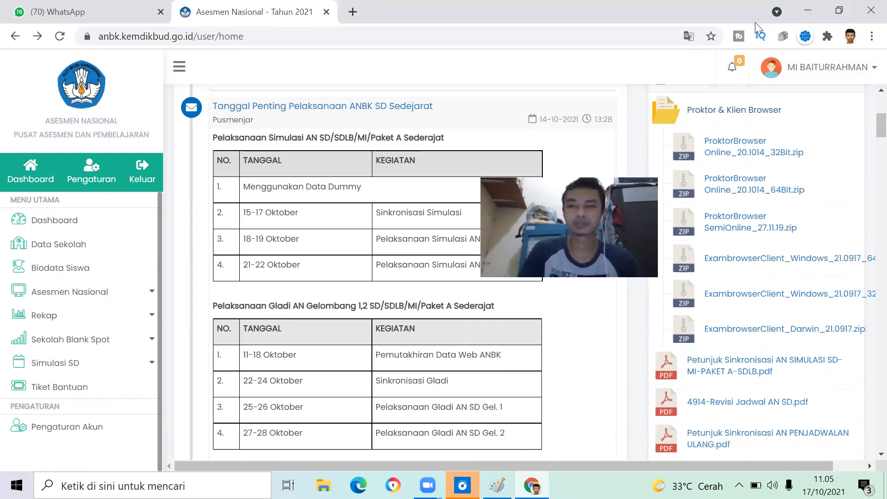
key("super+d")
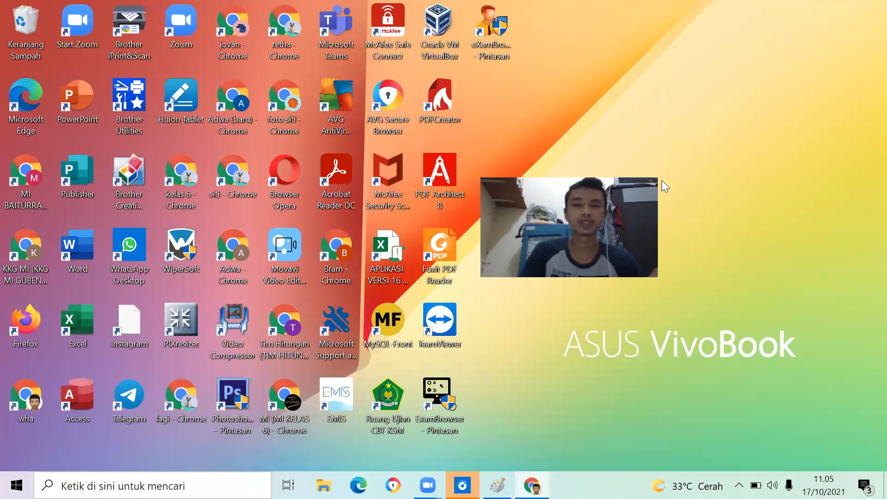